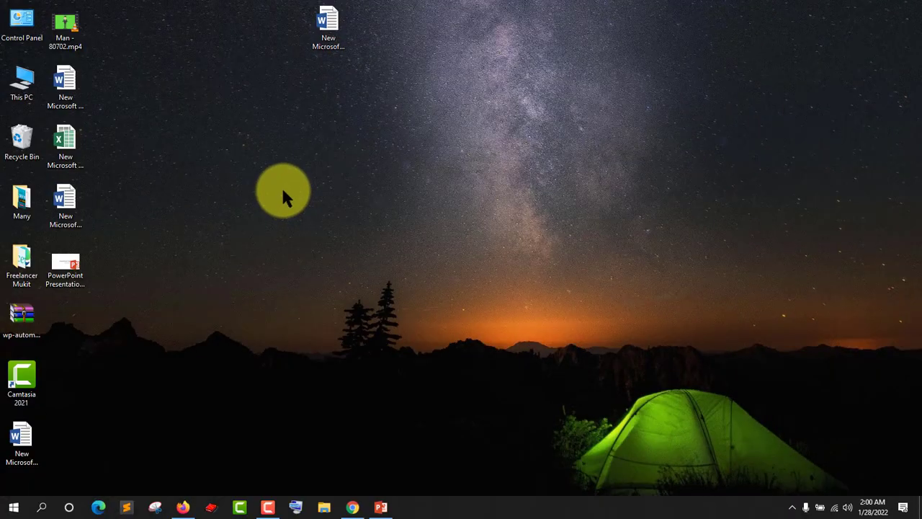
Restore the PowerPoint window and place the cursor in slide 5's 'Image' title.
{"action": "left_click", "coordinate": [381, 508]}
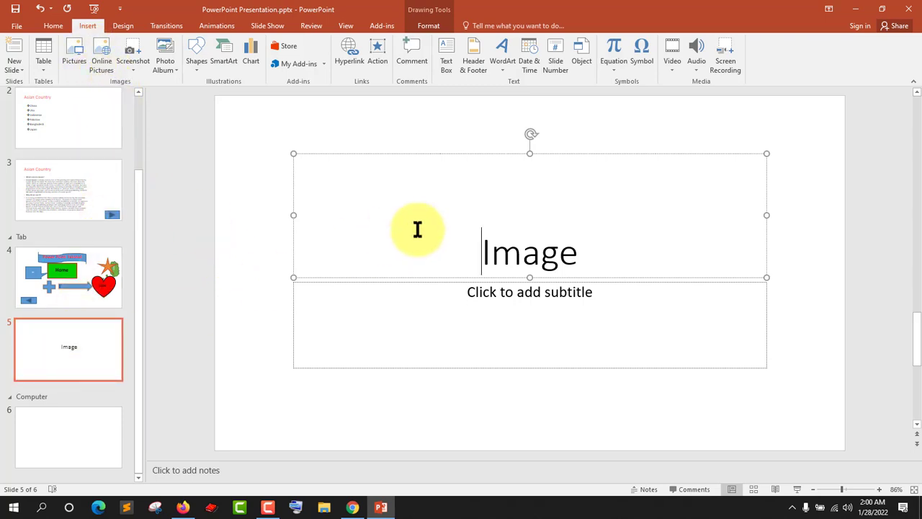
{"action": "left_click", "coordinate": [530, 295]}
{"action": "left_click", "coordinate": [491, 247]}
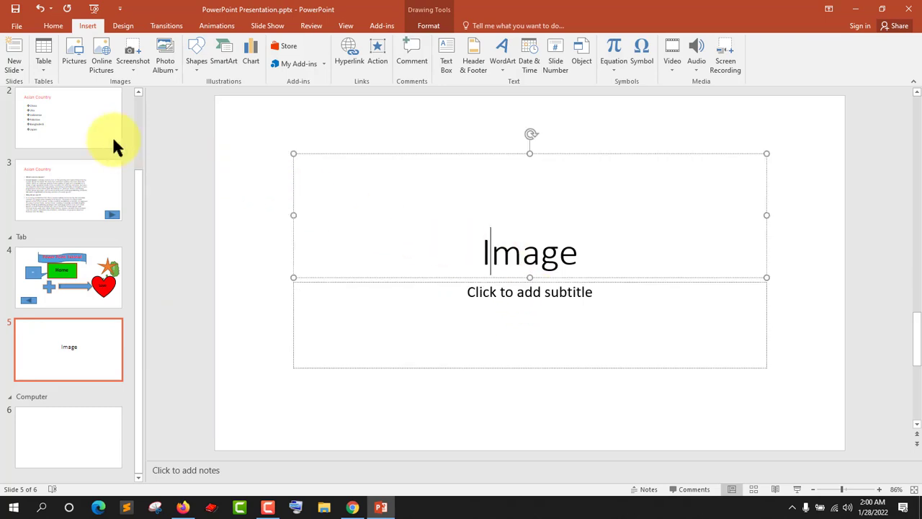
Insert avenue-815297_1920.jpg from Desktop > Many > New folder (3), filling slide 5 at 7.33" by 11".
{"action": "left_click", "coordinate": [72, 57]}
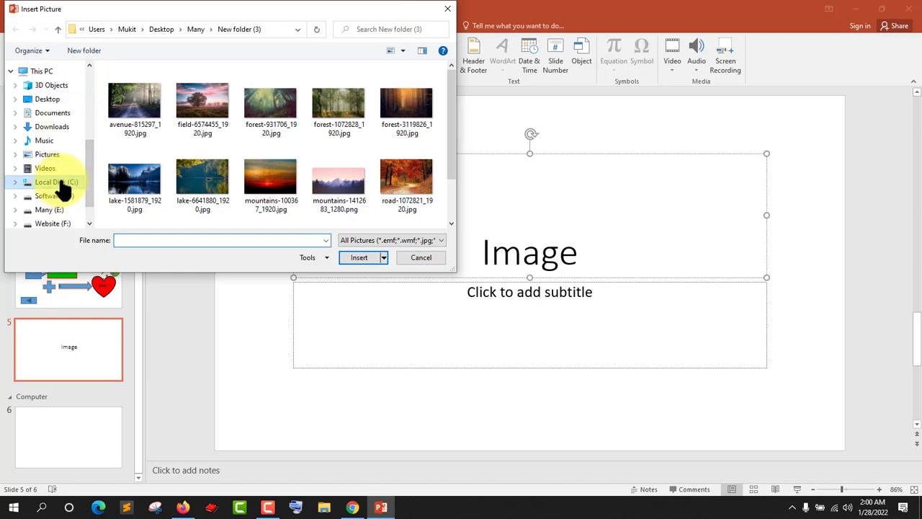
{"action": "left_click", "coordinate": [57, 181]}
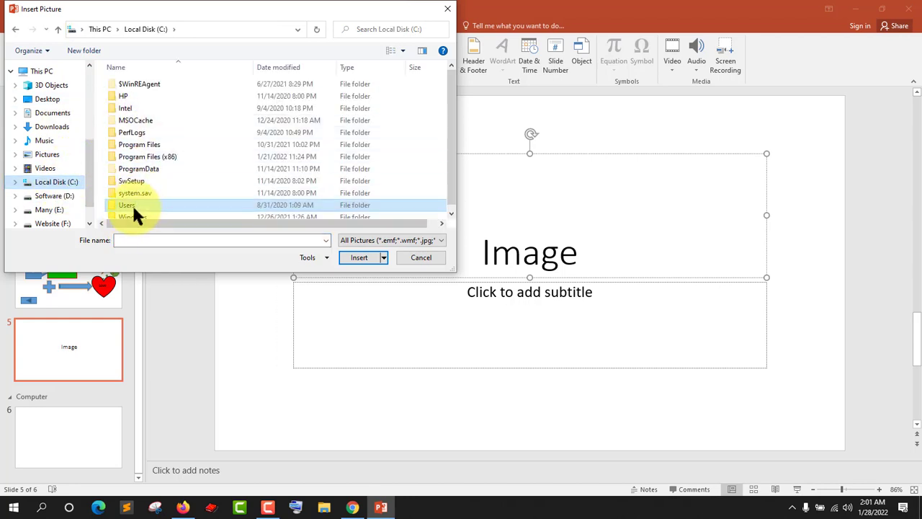
{"action": "left_click", "coordinate": [43, 154]}
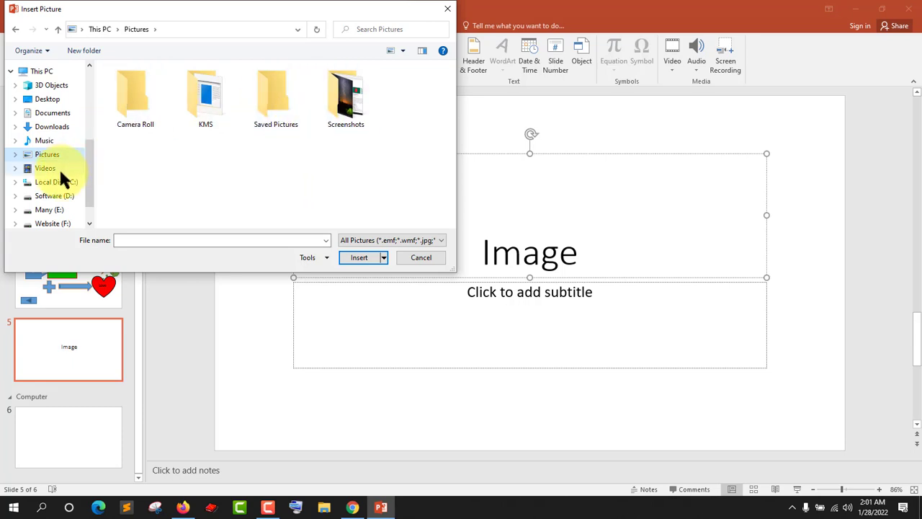
{"action": "scroll", "coordinate": [50, 130], "scroll_direction": "up", "scroll_amount": 1}
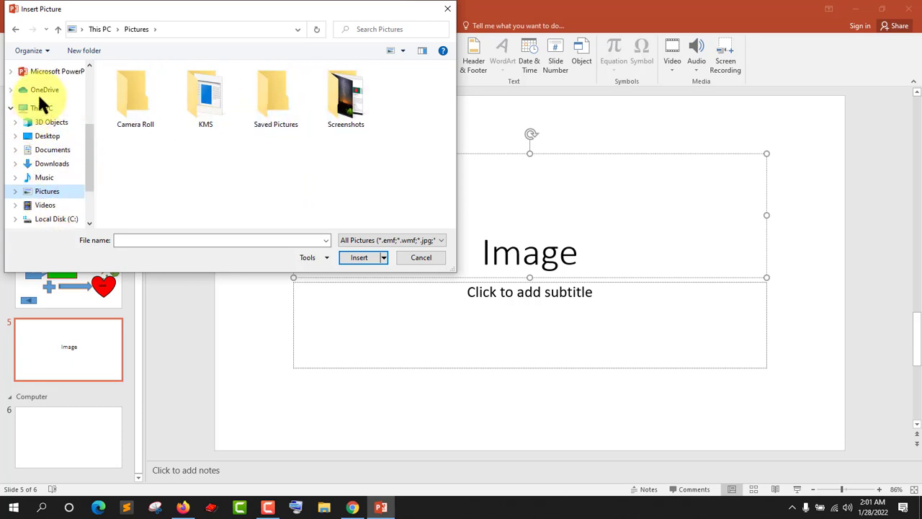
{"action": "left_click", "coordinate": [60, 137]}
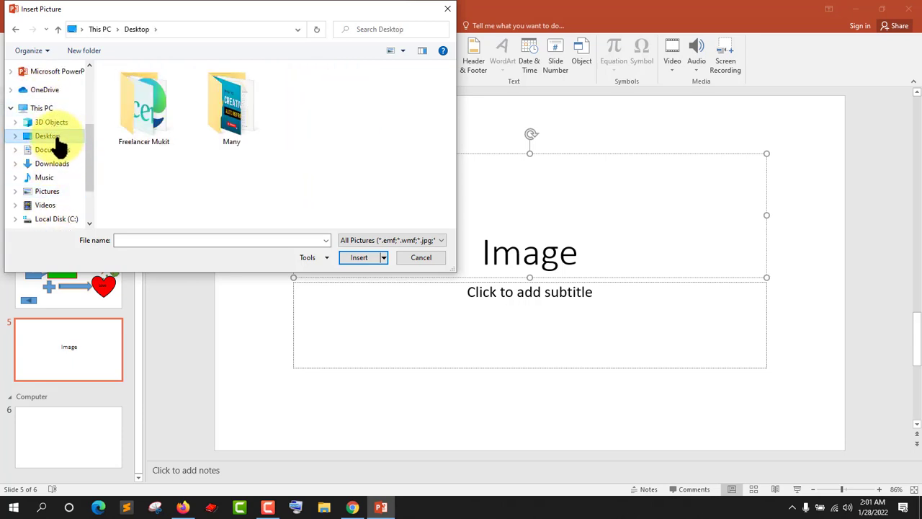
{"action": "double_click", "coordinate": [211, 115]}
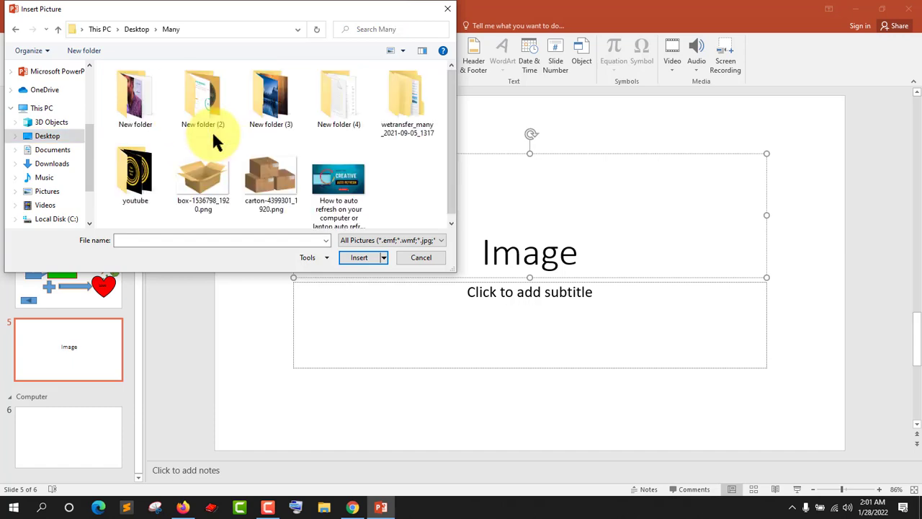
{"action": "double_click", "coordinate": [263, 114]}
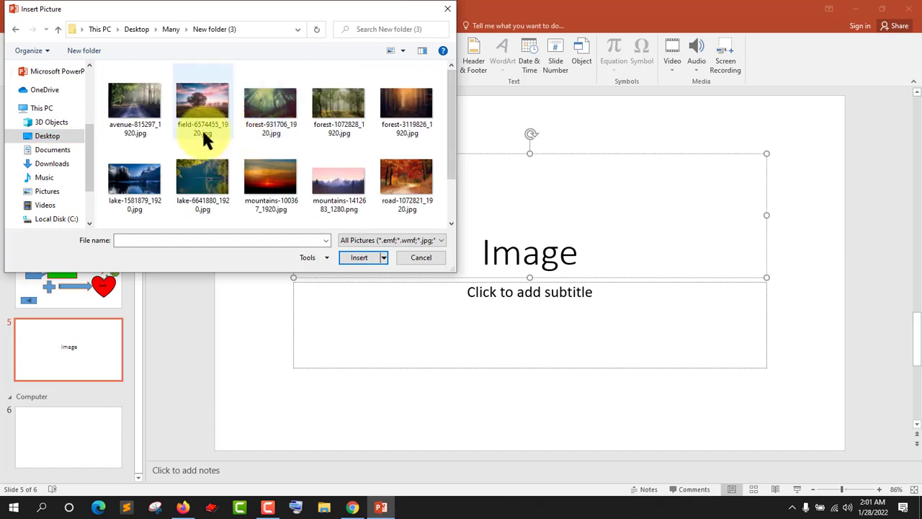
{"action": "left_click", "coordinate": [130, 102]}
{"action": "left_click", "coordinate": [353, 258]}
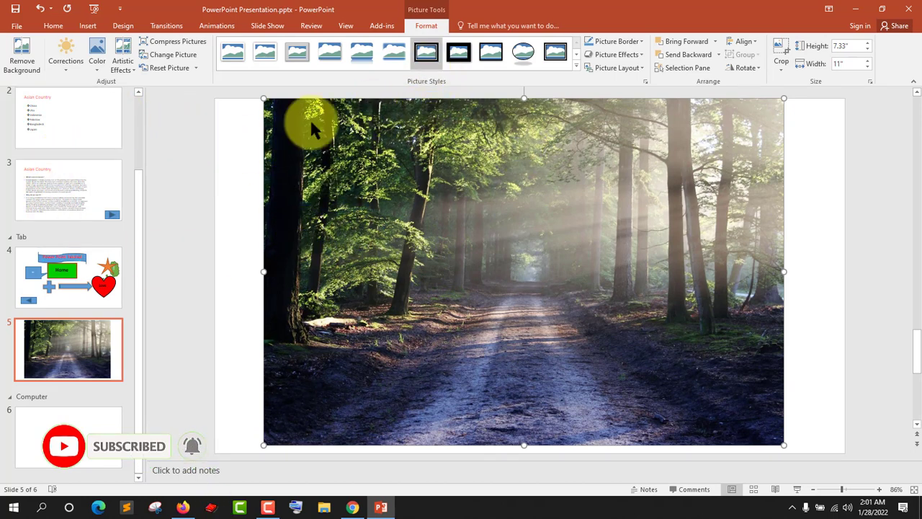
{"action": "left_click", "coordinate": [26, 73]}
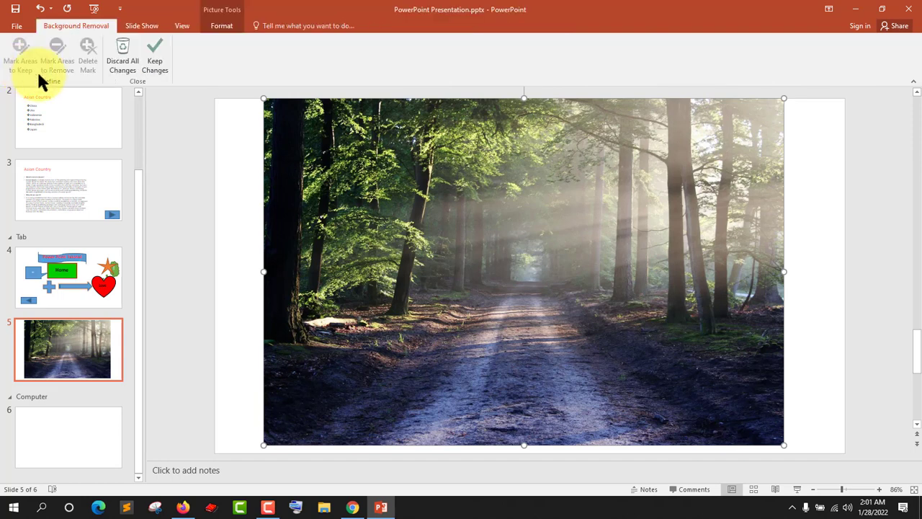
{"action": "left_click", "coordinate": [39, 10]}
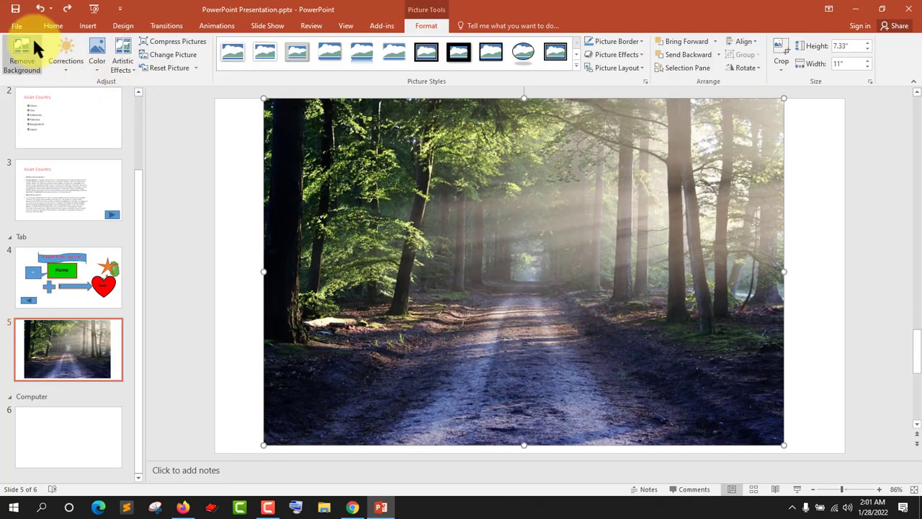
Apply a brighter Corrections preset and higher colour saturation to the forest photo.
{"action": "left_click", "coordinate": [66, 65]}
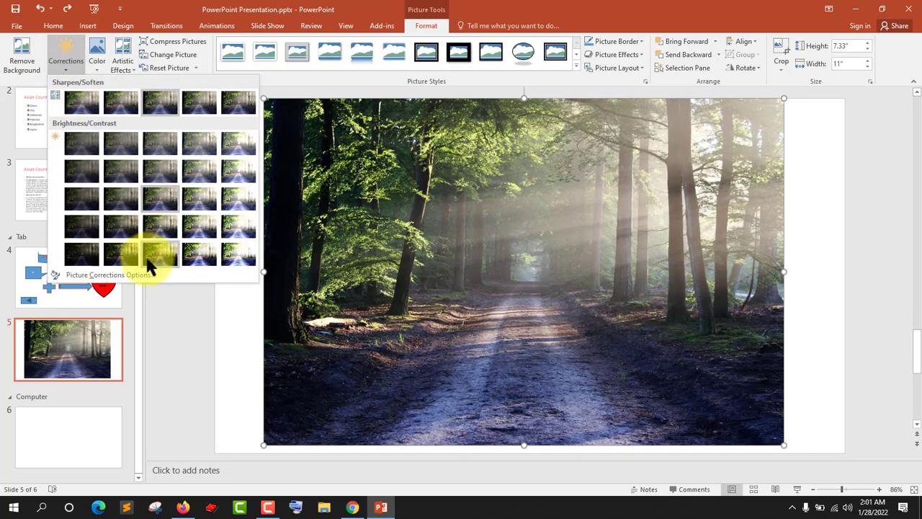
{"action": "left_click", "coordinate": [209, 233]}
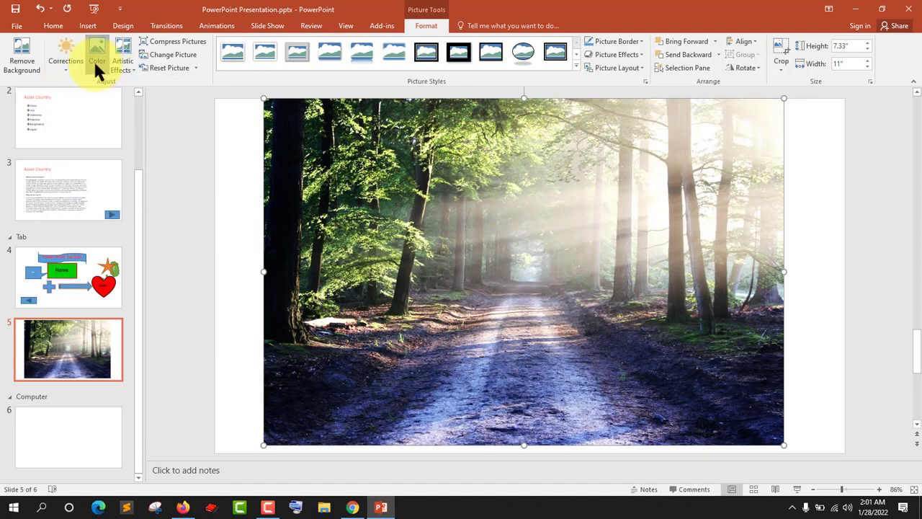
{"action": "left_click", "coordinate": [96, 63]}
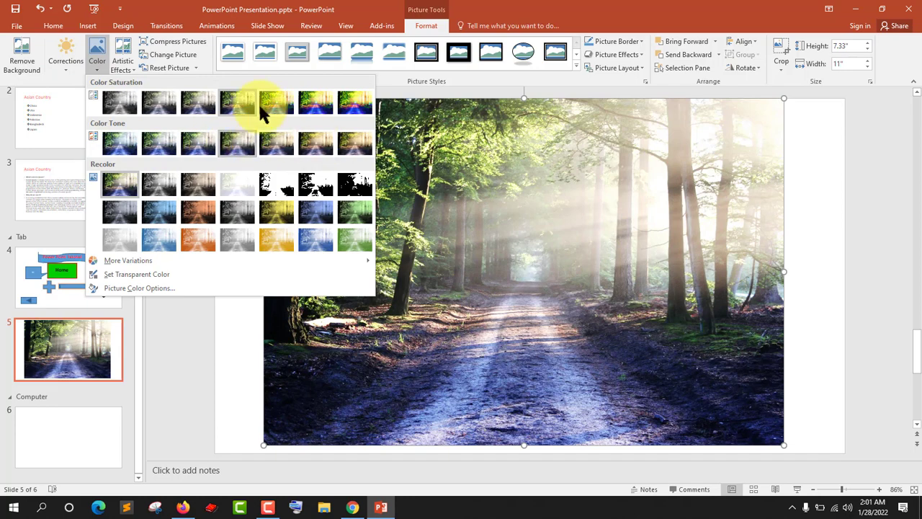
{"action": "left_click", "coordinate": [282, 102]}
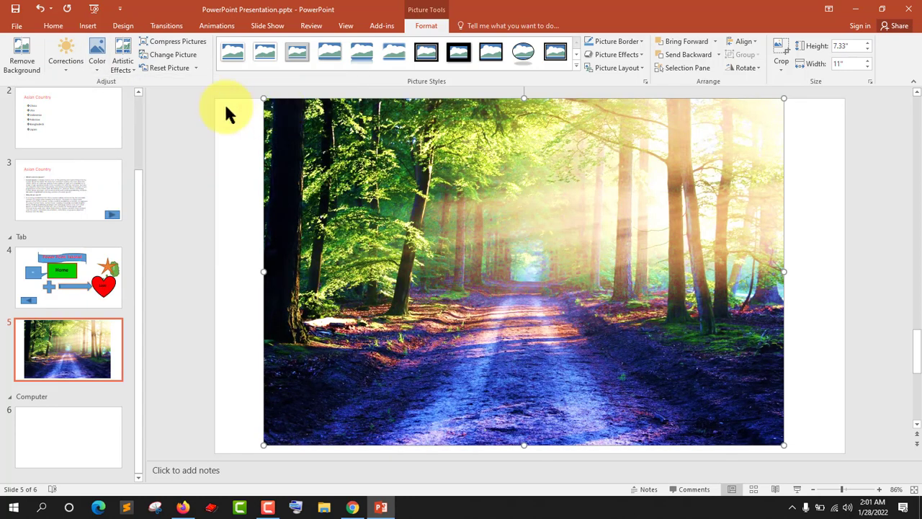
Give the forest photo a cooler colour tone and the Paint Strokes artistic effect.
{"action": "left_click", "coordinate": [102, 60]}
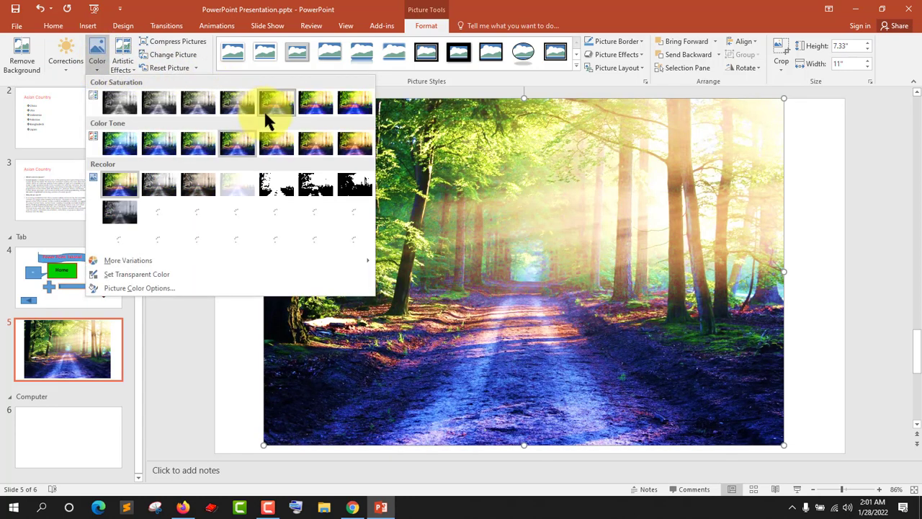
{"action": "left_click", "coordinate": [121, 140]}
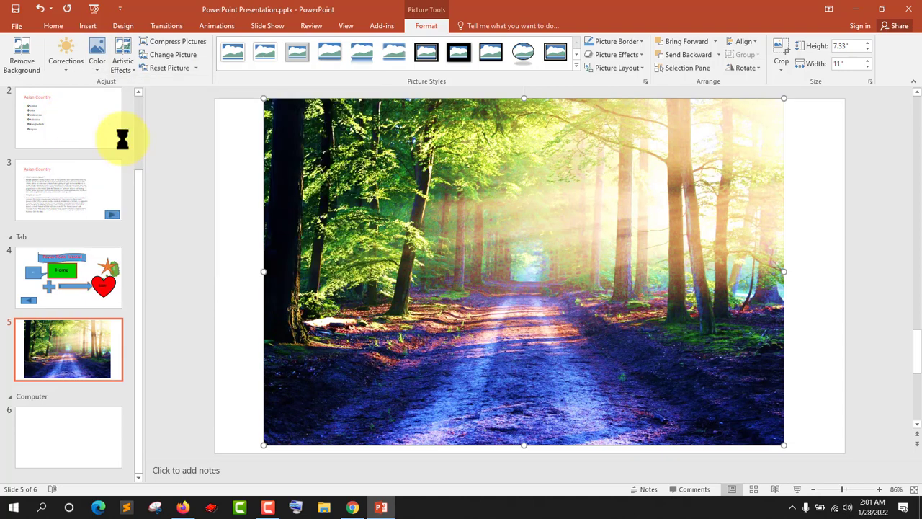
{"action": "left_click", "coordinate": [121, 63]}
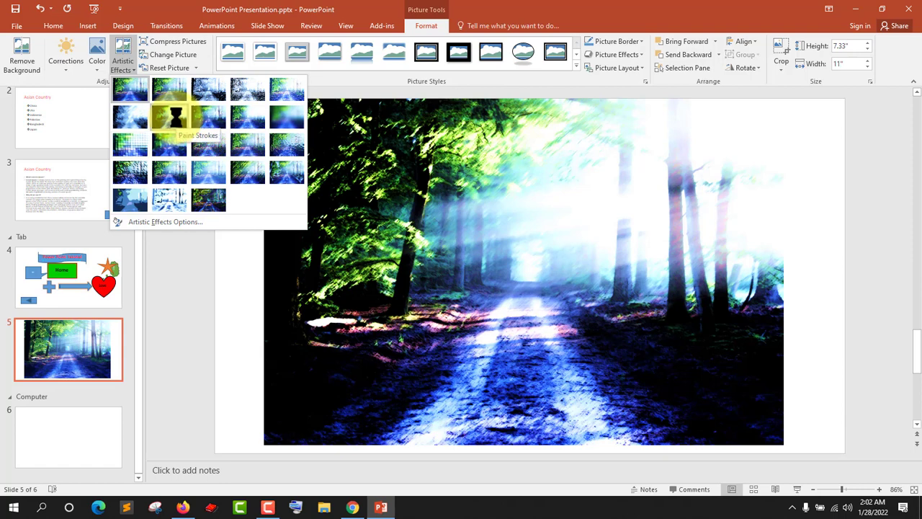
{"action": "left_click", "coordinate": [173, 116]}
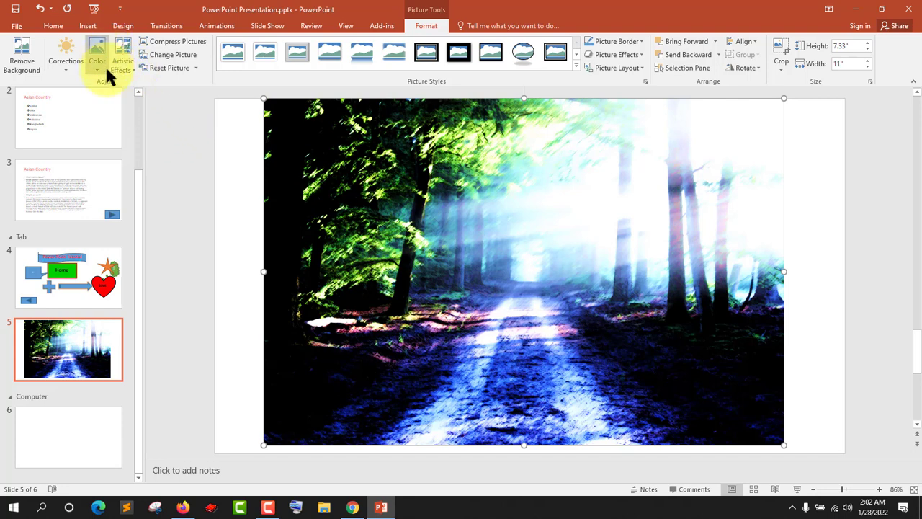
Dismiss Compress Pictures and Change Picture, then reset the forest photo to its original look.
{"action": "left_click", "coordinate": [158, 40]}
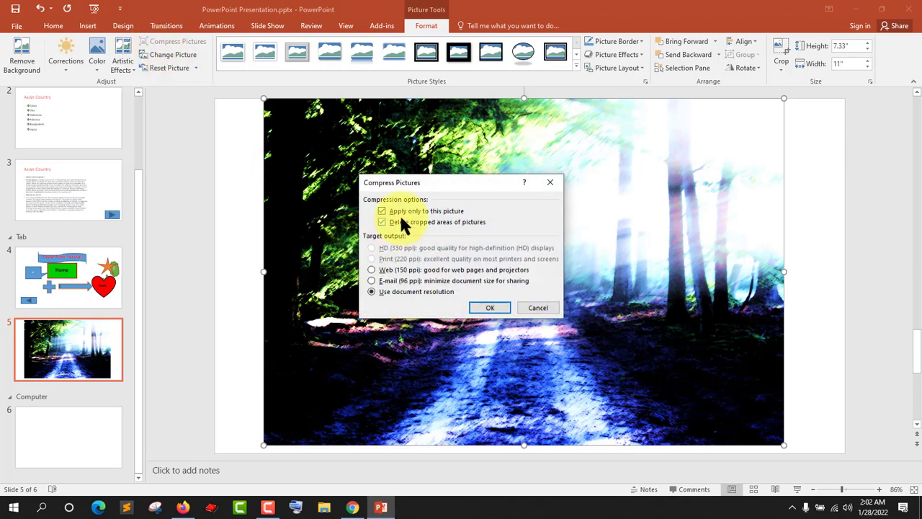
{"action": "left_click", "coordinate": [537, 310]}
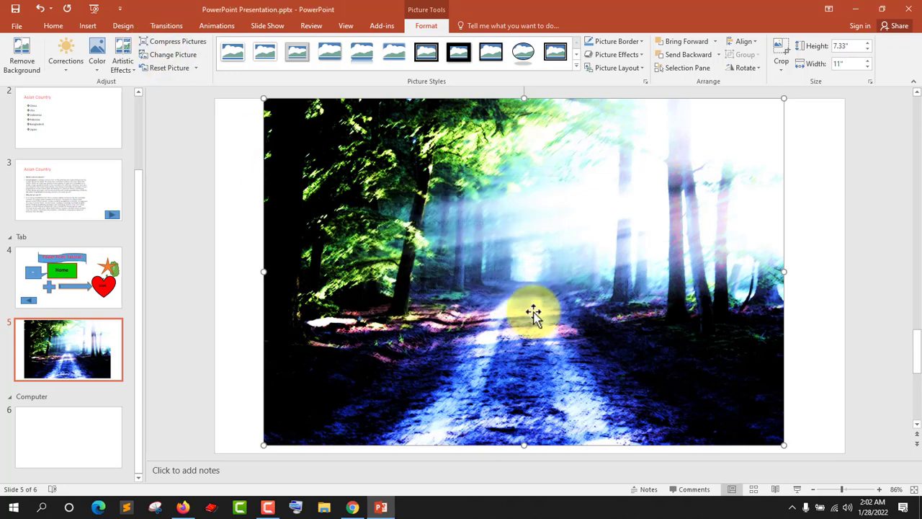
{"action": "left_click", "coordinate": [170, 57]}
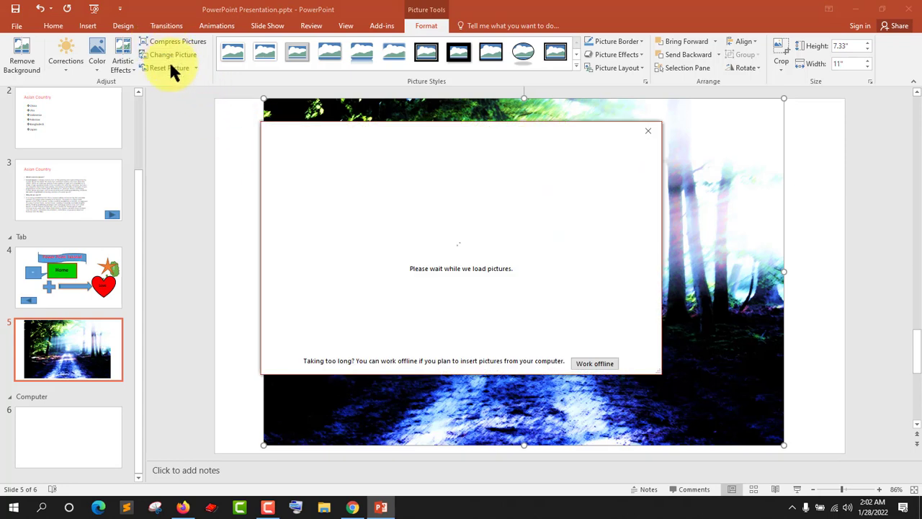
{"action": "left_click", "coordinate": [650, 131]}
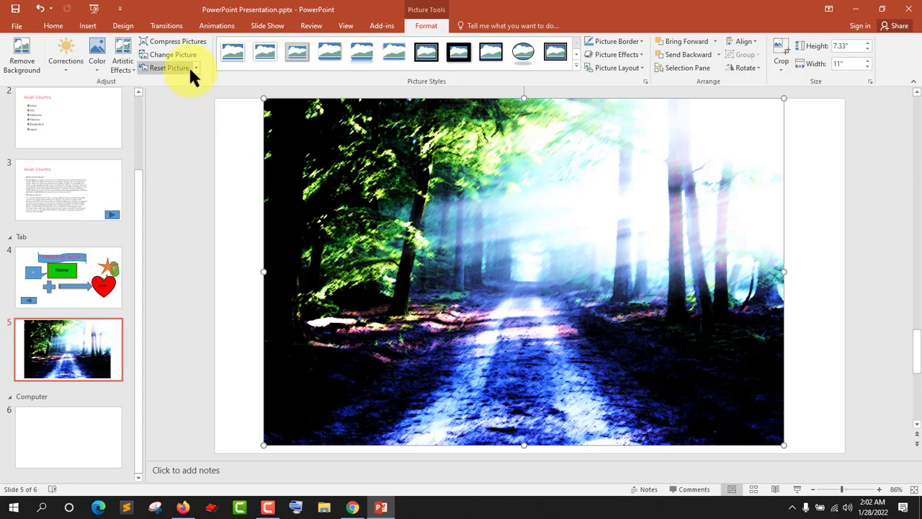
{"action": "left_click", "coordinate": [169, 68]}
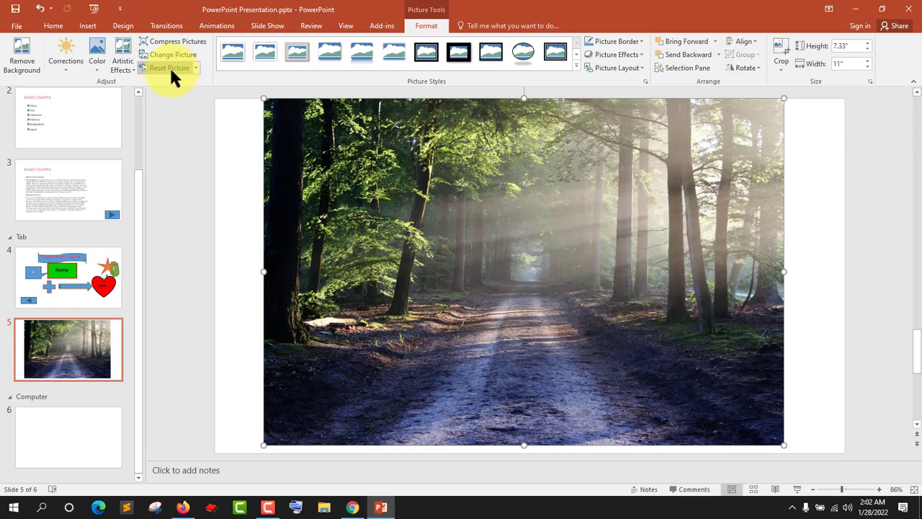
Apply the Beveled Matte, White picture style to the forest photo.
{"action": "left_click", "coordinate": [577, 66]}
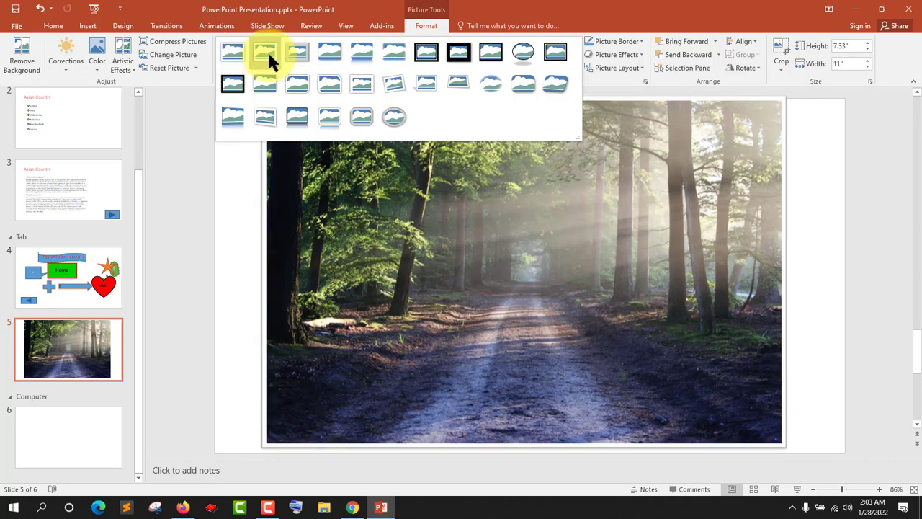
{"action": "left_click", "coordinate": [273, 53]}
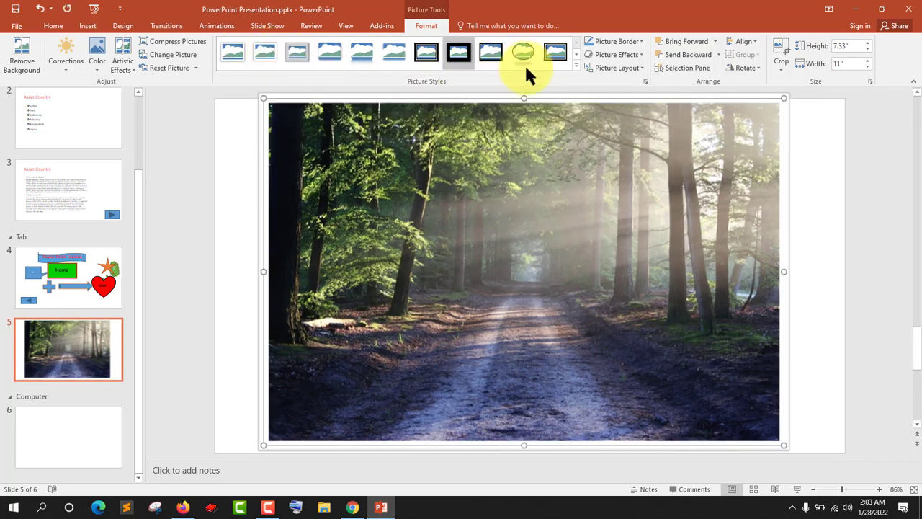
{"action": "left_click", "coordinate": [641, 42]}
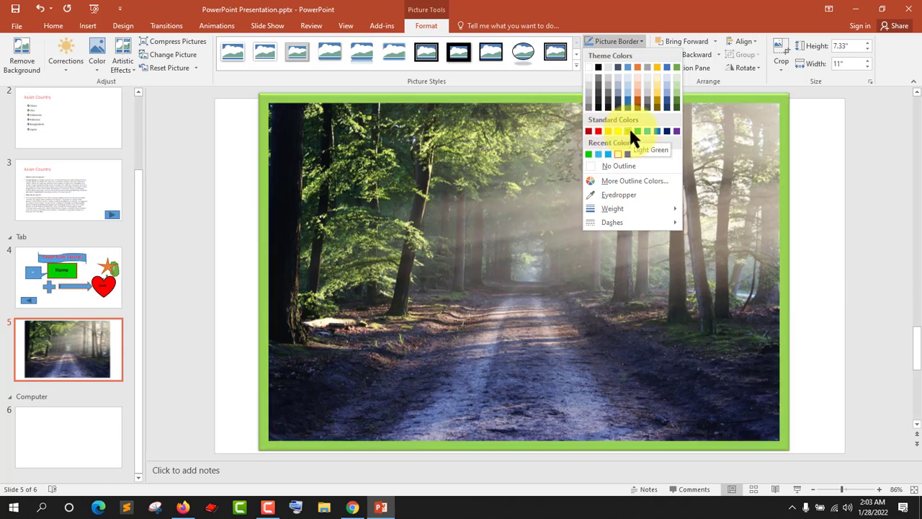
Outline the forest photo in light green, then change its border weight and dash style.
{"action": "left_click", "coordinate": [630, 130]}
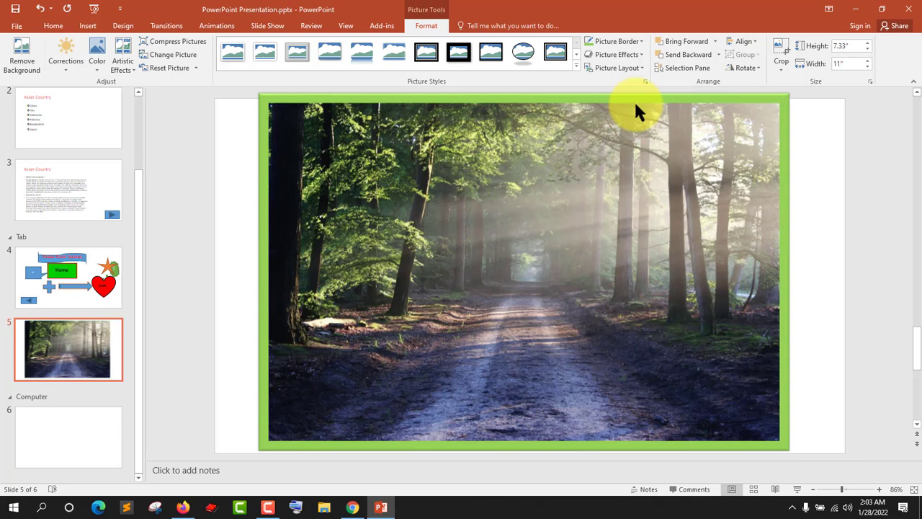
{"action": "left_click", "coordinate": [640, 44]}
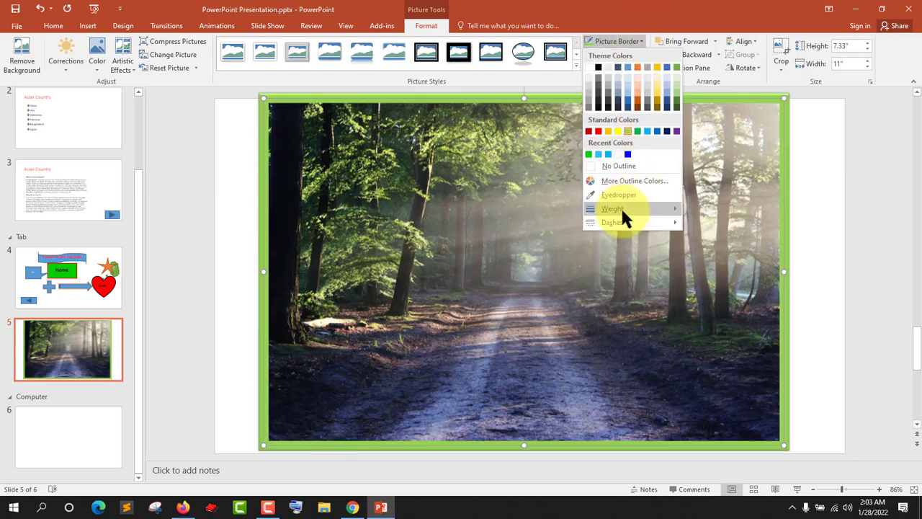
{"action": "mouse_move", "coordinate": [613, 208]}
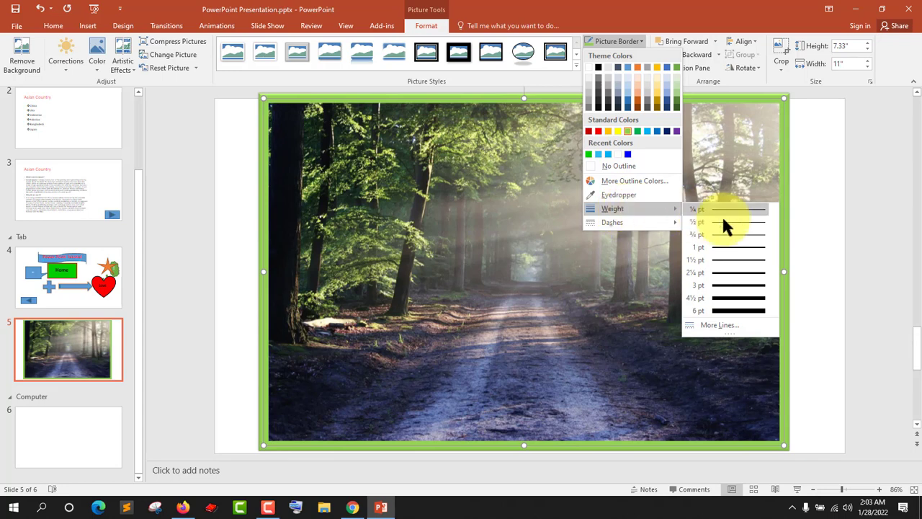
{"action": "left_click", "coordinate": [737, 297]}
{"action": "left_click", "coordinate": [680, 253]}
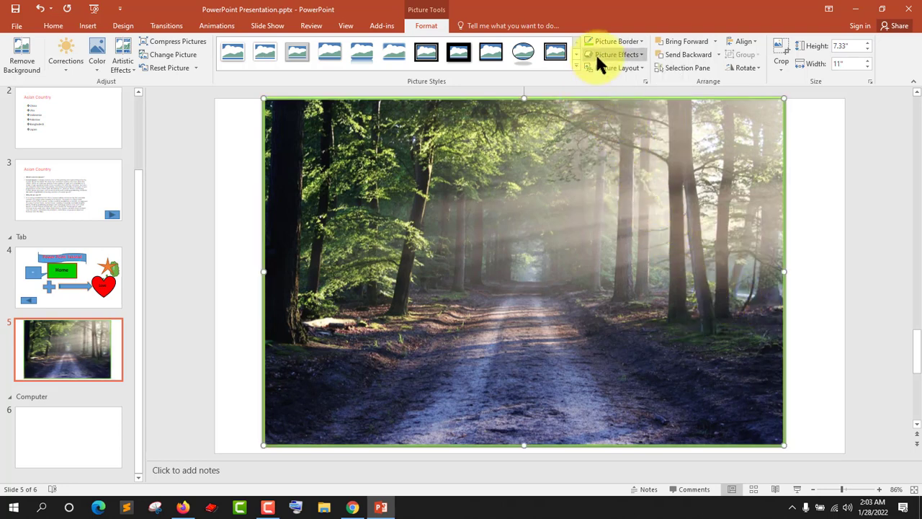
{"action": "left_click", "coordinate": [638, 42]}
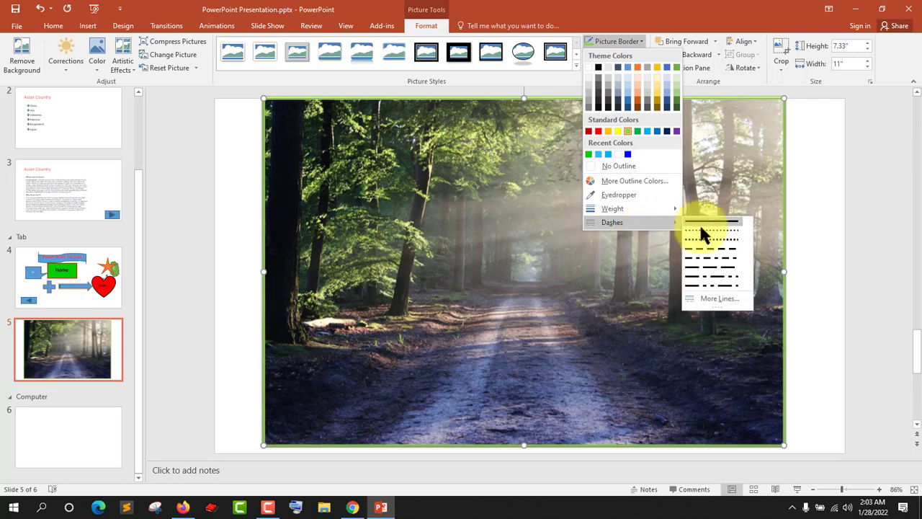
{"action": "left_click", "coordinate": [712, 283]}
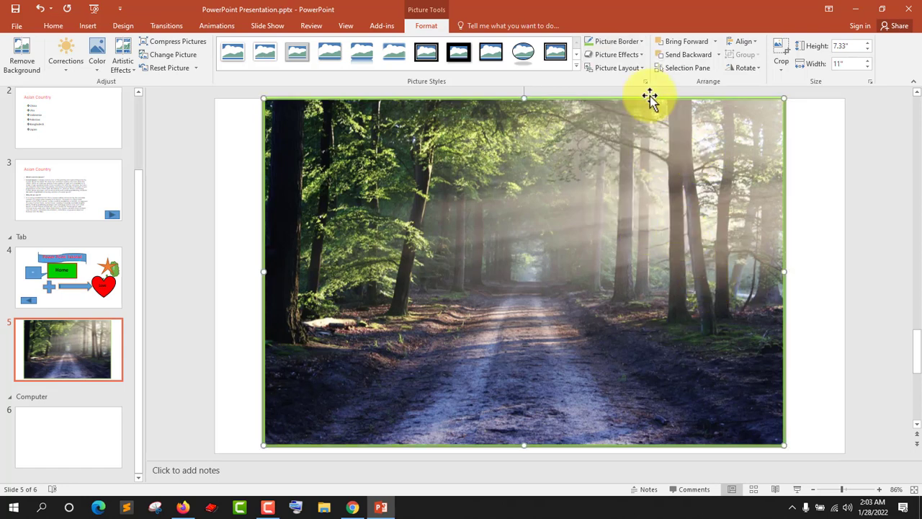
{"action": "left_click", "coordinate": [627, 43]}
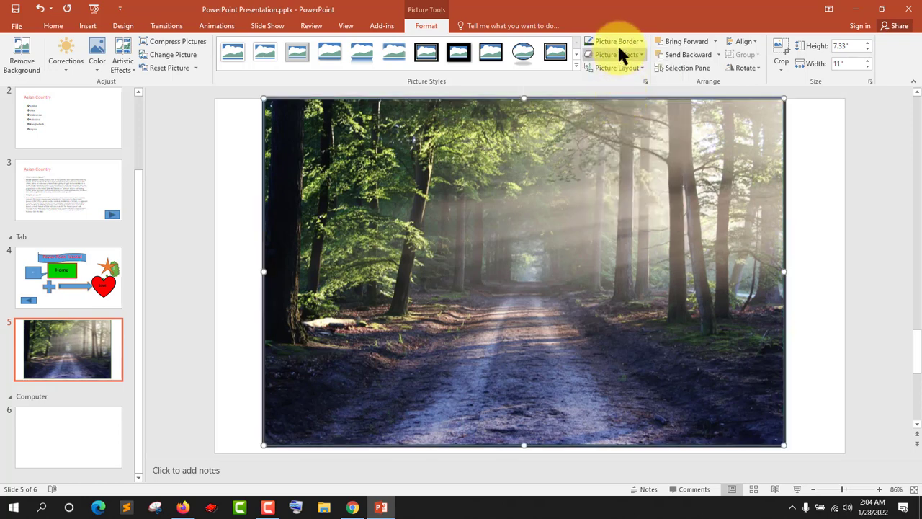
Sample border colours from the photo with the Eyedropper, ending with a dark colour.
{"action": "left_click", "coordinate": [637, 41]}
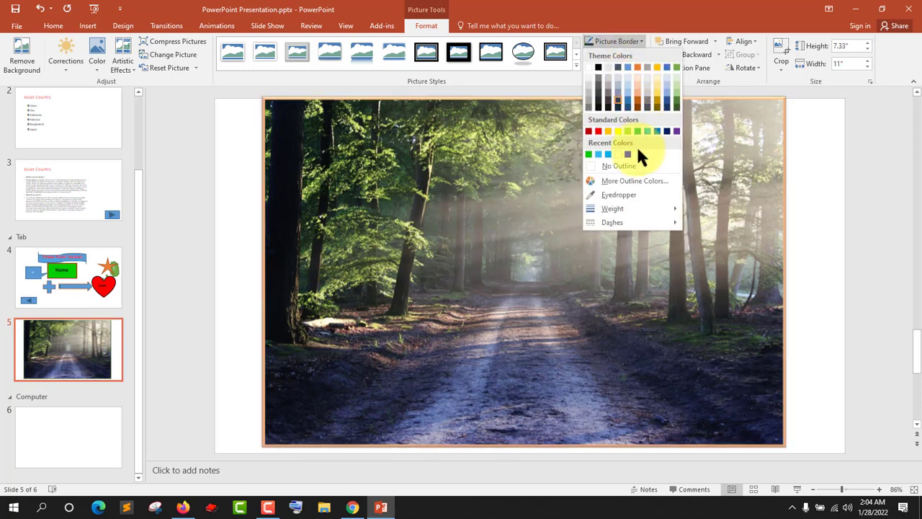
{"action": "left_click", "coordinate": [615, 194]}
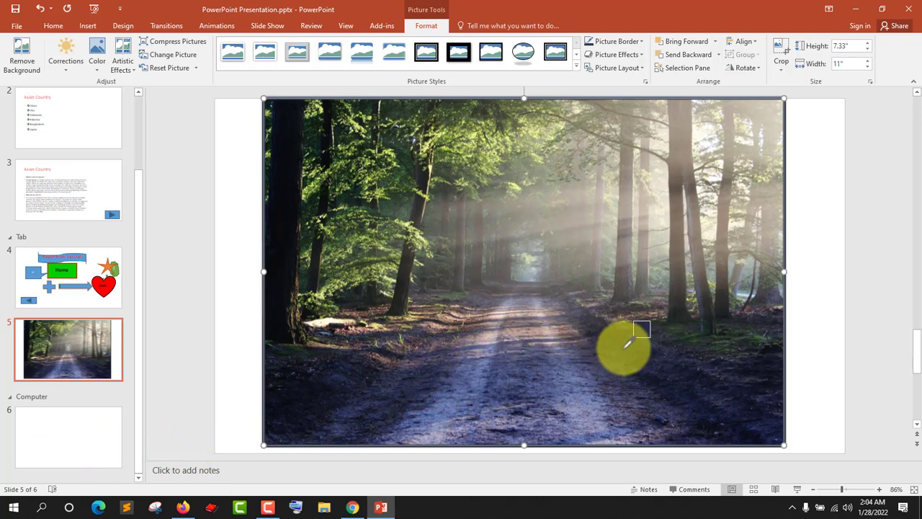
{"action": "left_click", "coordinate": [691, 337]}
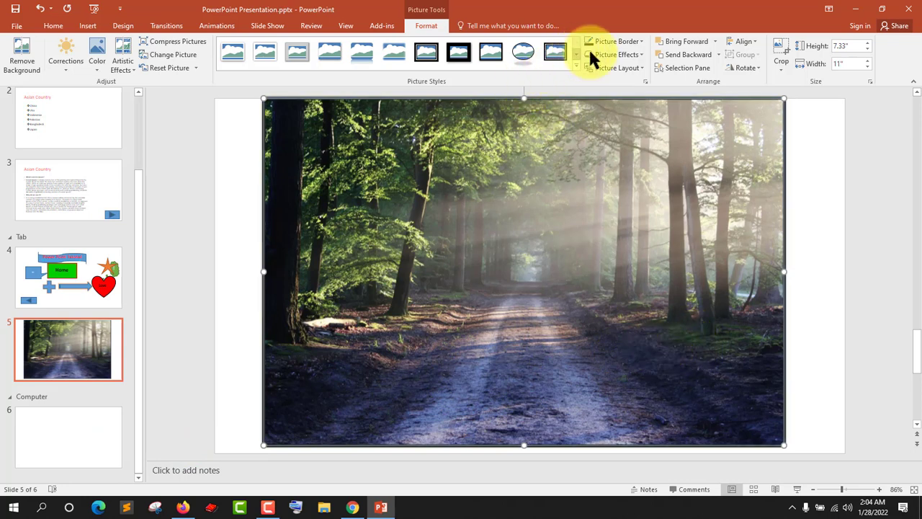
{"action": "left_click", "coordinate": [641, 41]}
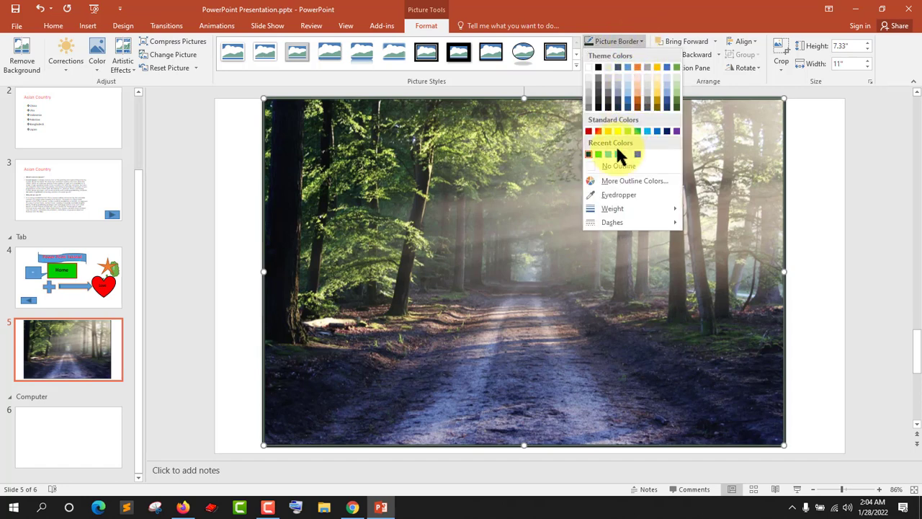
{"action": "left_click", "coordinate": [603, 192]}
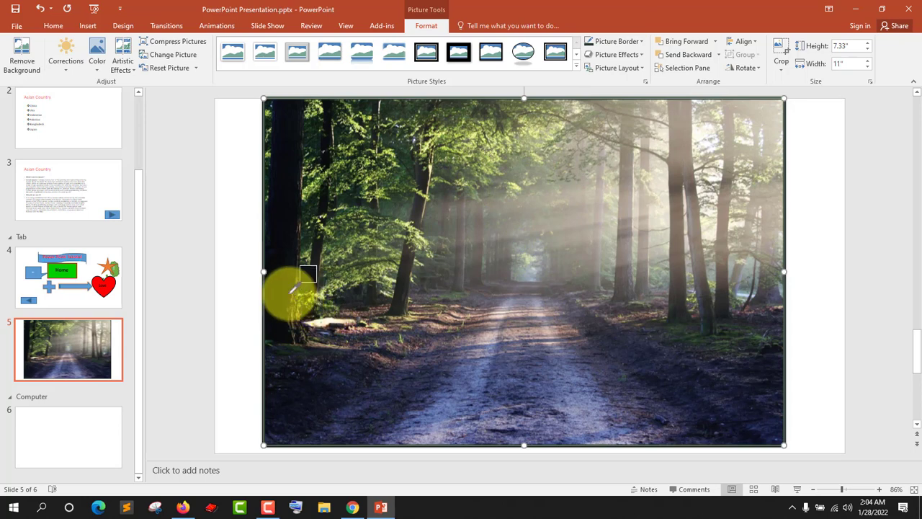
{"action": "left_click", "coordinate": [290, 290]}
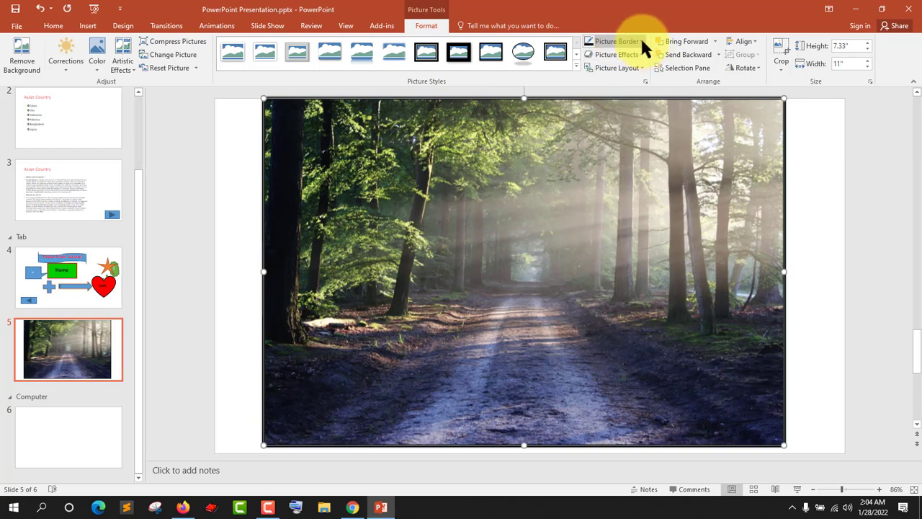
Set the forest photo's border to the recent green swatch at 6 pt weight.
{"action": "left_click", "coordinate": [640, 43]}
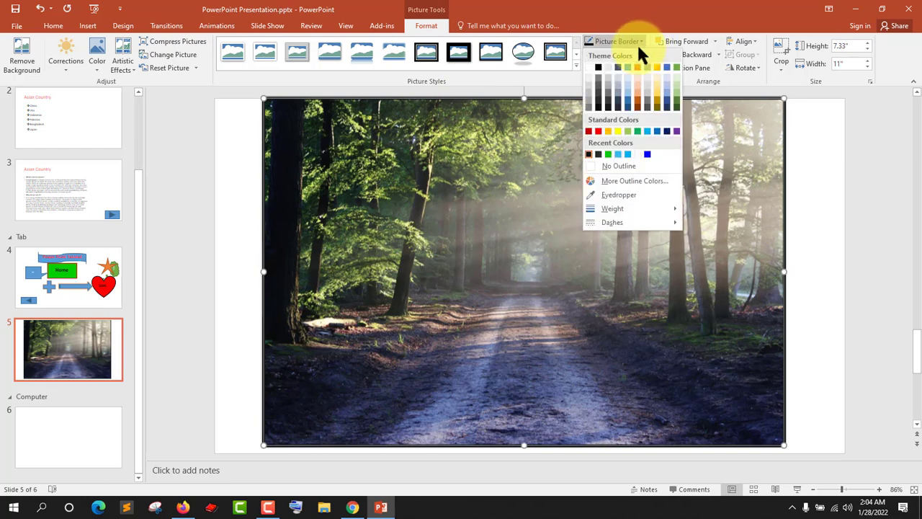
{"action": "left_click", "coordinate": [608, 154]}
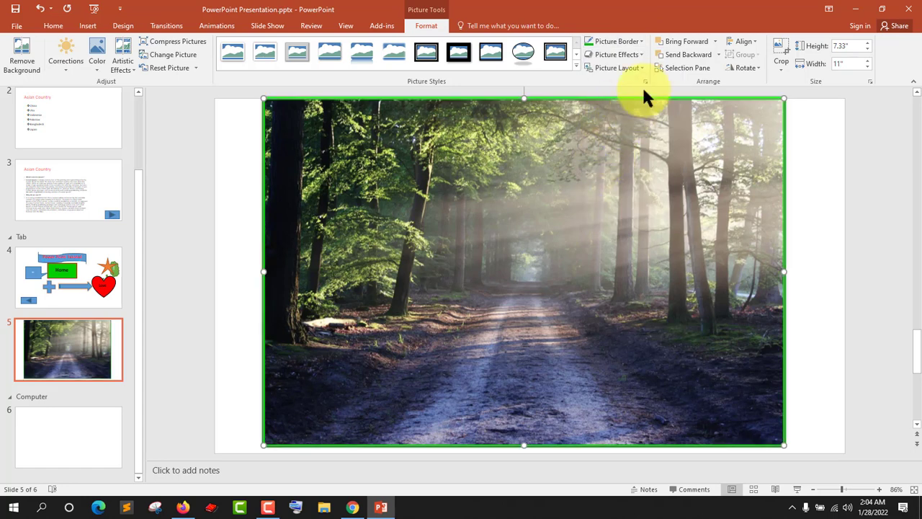
{"action": "left_click", "coordinate": [640, 43]}
{"action": "mouse_move", "coordinate": [613, 208]}
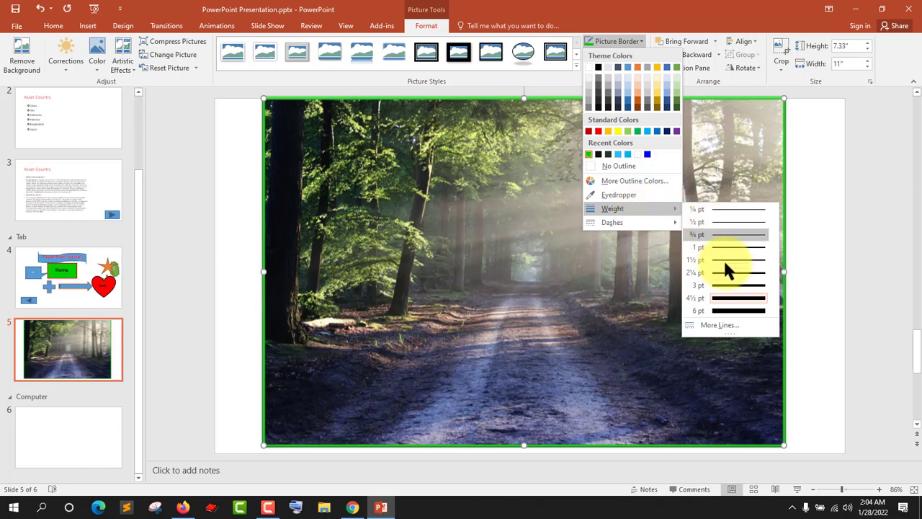
{"action": "left_click", "coordinate": [734, 308]}
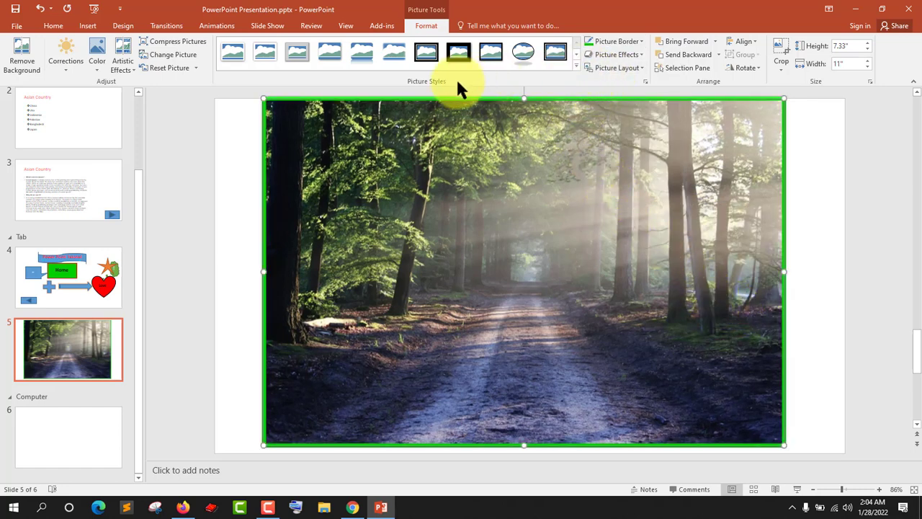
Set the Picture Effects preset to None and give the forest photo an Outer shadow.
{"action": "left_click", "coordinate": [644, 58]}
{"action": "mouse_move", "coordinate": [621, 75]}
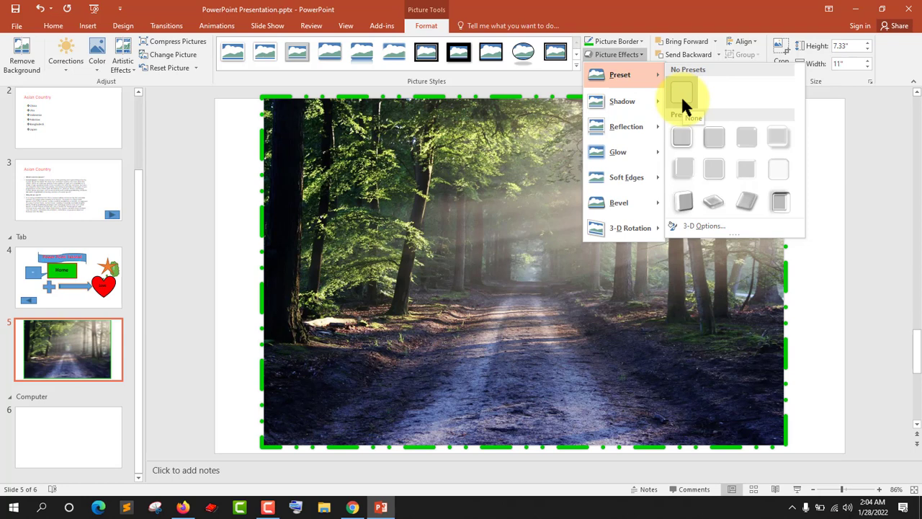
{"action": "left_click", "coordinate": [681, 95]}
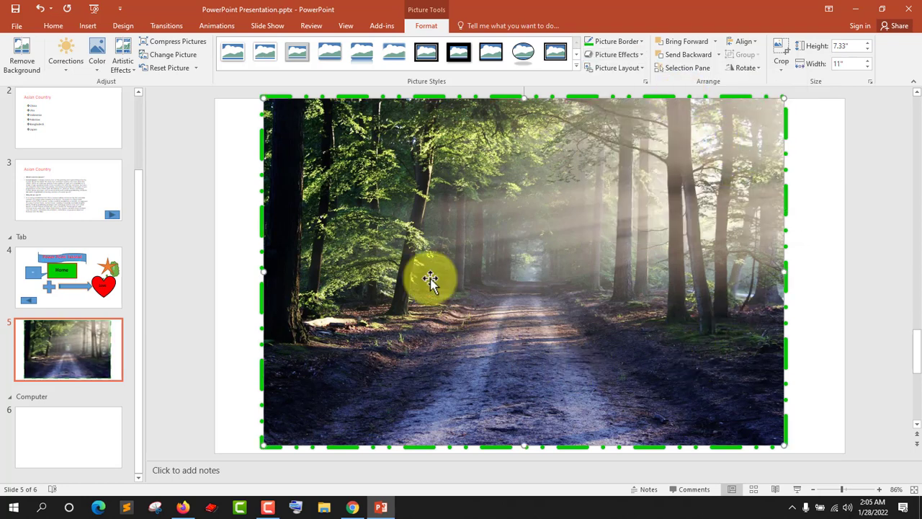
{"action": "left_click", "coordinate": [640, 54]}
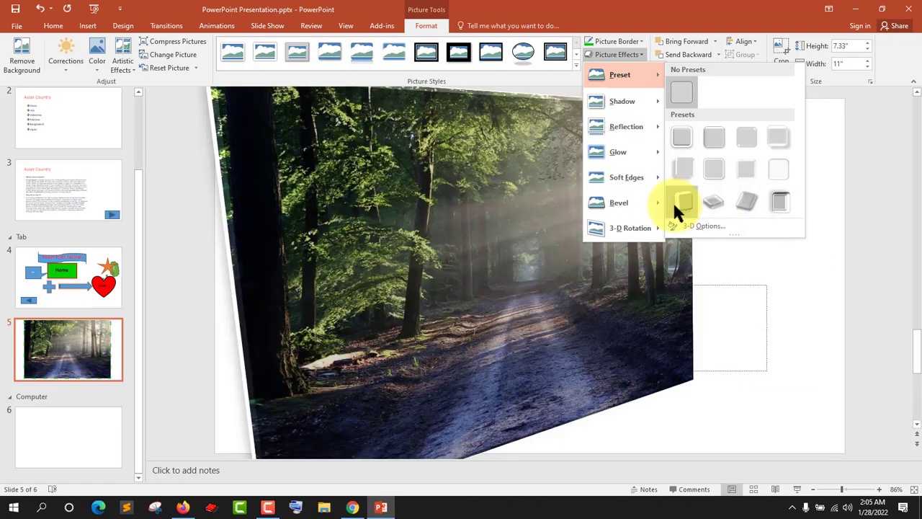
{"action": "mouse_move", "coordinate": [622, 101]}
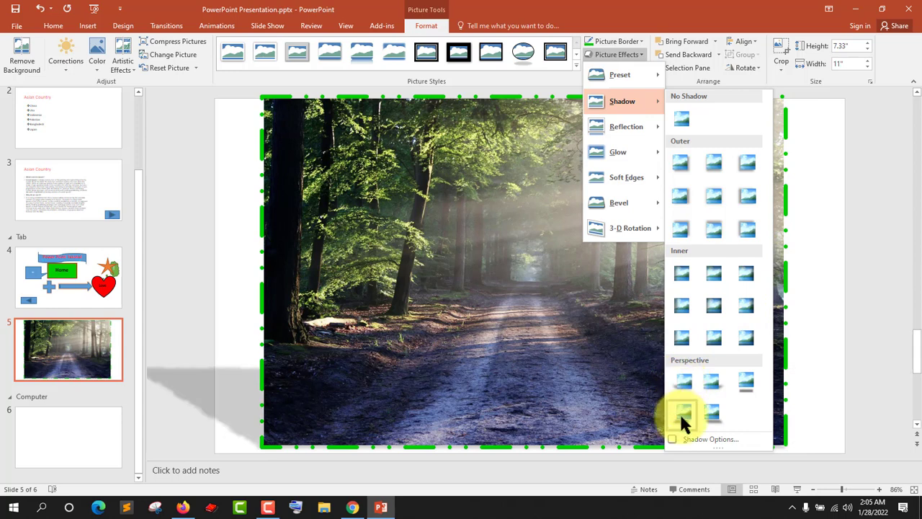
{"action": "left_click", "coordinate": [683, 159]}
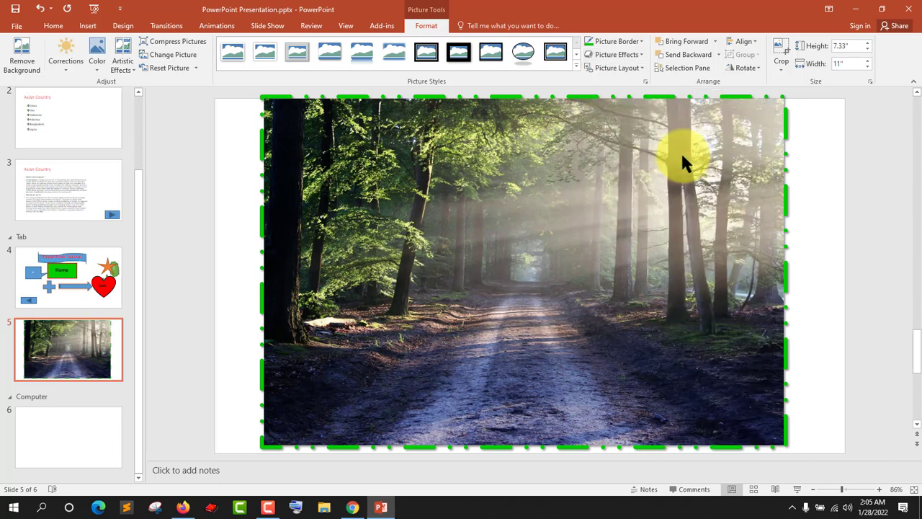
{"action": "left_click", "coordinate": [638, 54]}
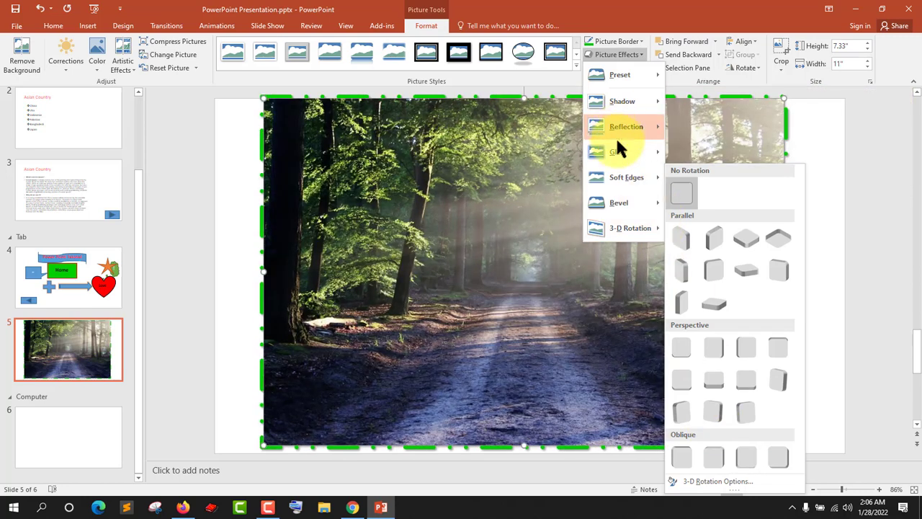
{"action": "mouse_move", "coordinate": [619, 152]}
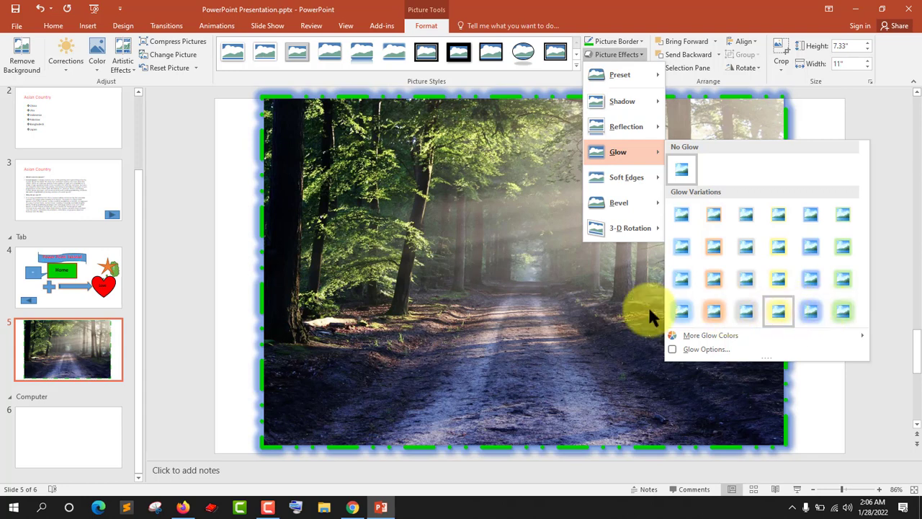
Apply a blue 18 pt glow variation around the forest photo.
{"action": "left_click", "coordinate": [805, 304]}
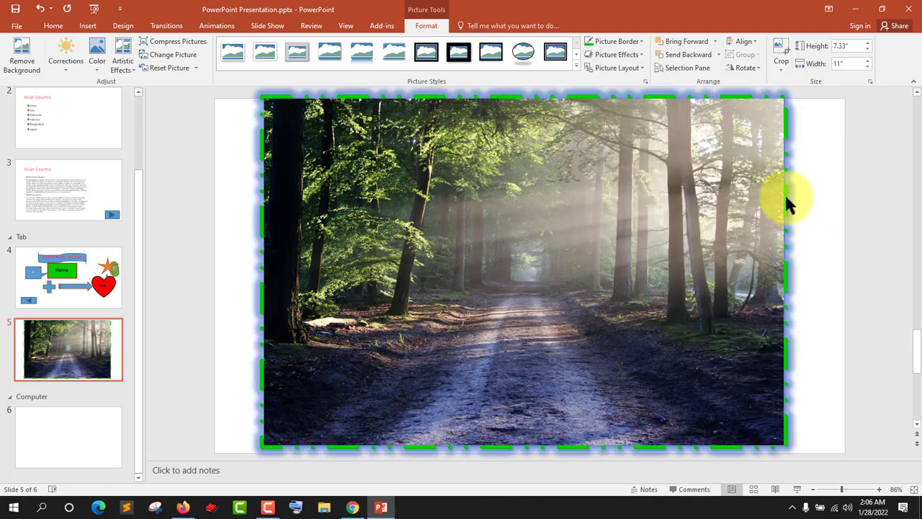
{"action": "left_click", "coordinate": [644, 69]}
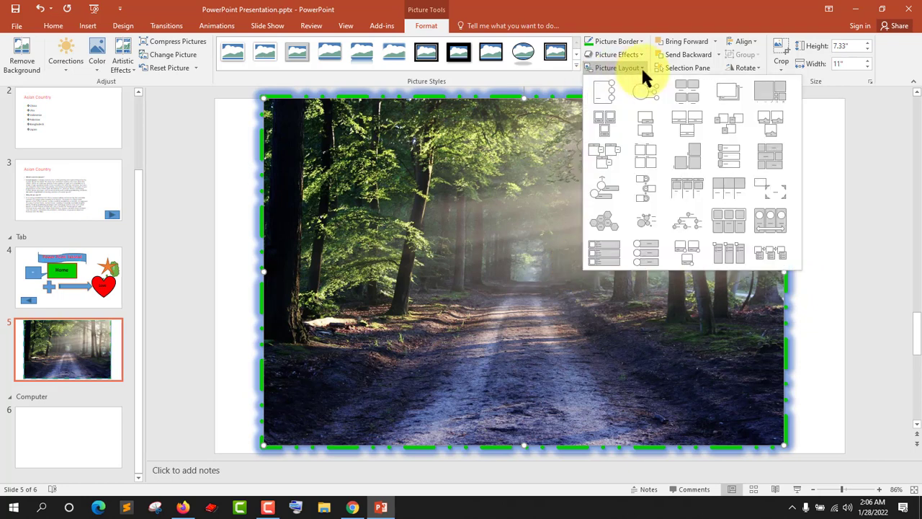
{"action": "left_click", "coordinate": [686, 93]}
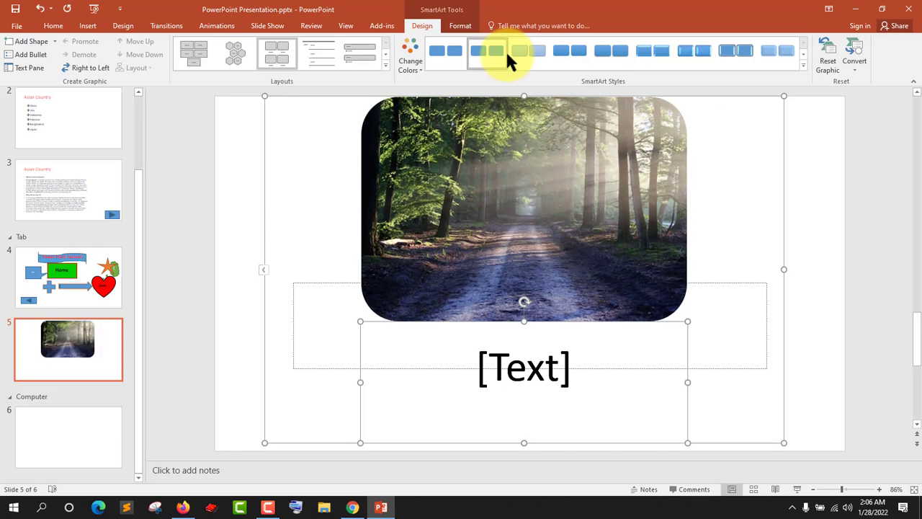
{"action": "left_click", "coordinate": [526, 50]}
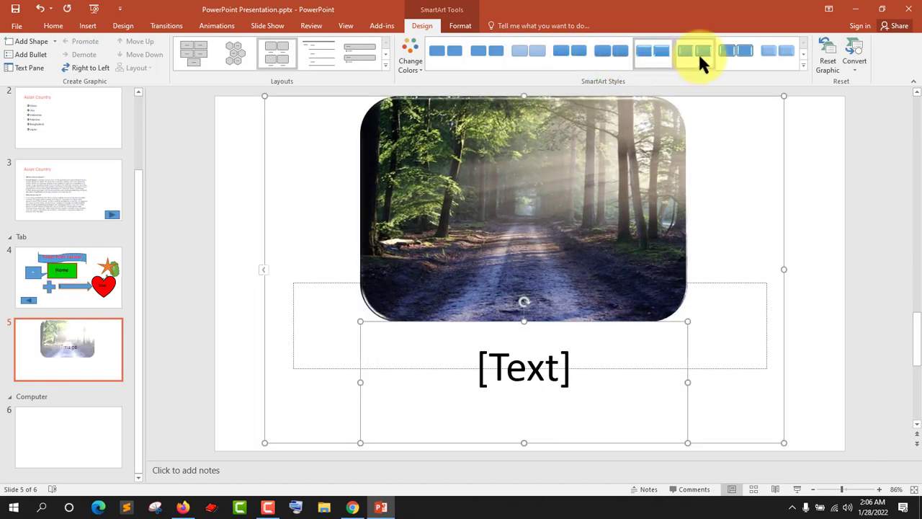
{"action": "left_click", "coordinate": [40, 9]}
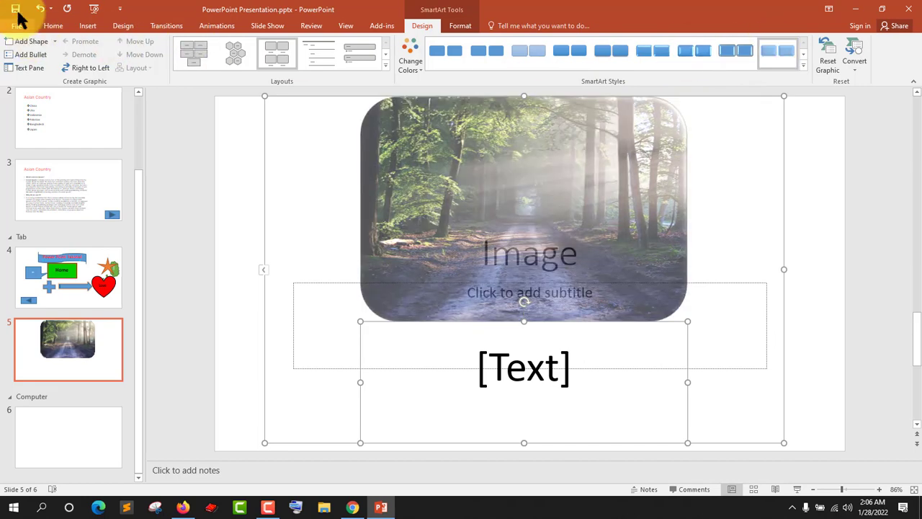
{"action": "left_click", "coordinate": [40, 8]}
{"action": "left_click", "coordinate": [39, 9]}
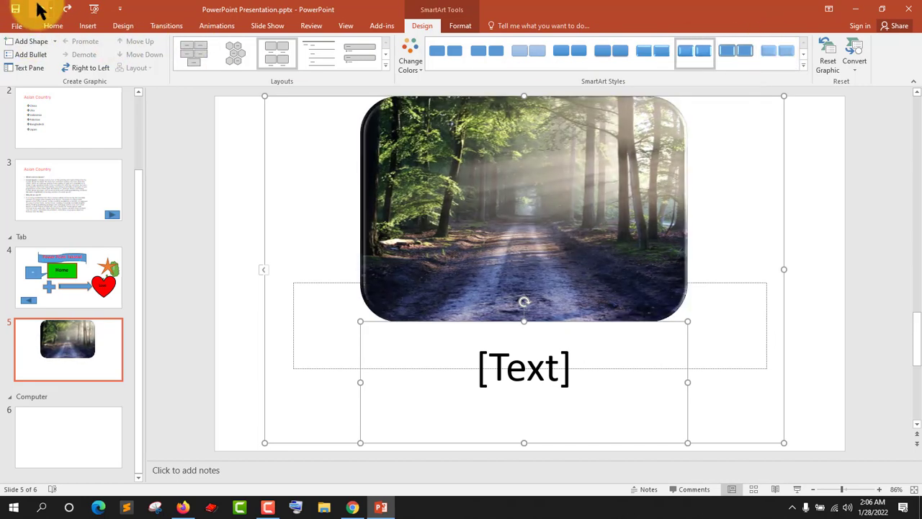
{"action": "left_click", "coordinate": [40, 9]}
{"action": "left_click", "coordinate": [40, 8]}
{"action": "left_click", "coordinate": [40, 9]}
{"action": "left_click", "coordinate": [40, 9]}
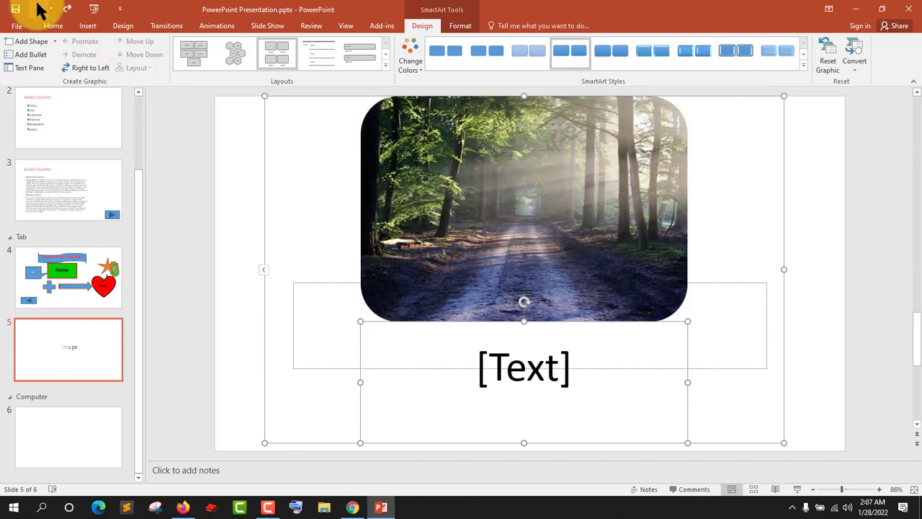
{"action": "left_click", "coordinate": [40, 8]}
{"action": "left_click", "coordinate": [39, 9]}
{"action": "left_click", "coordinate": [40, 9]}
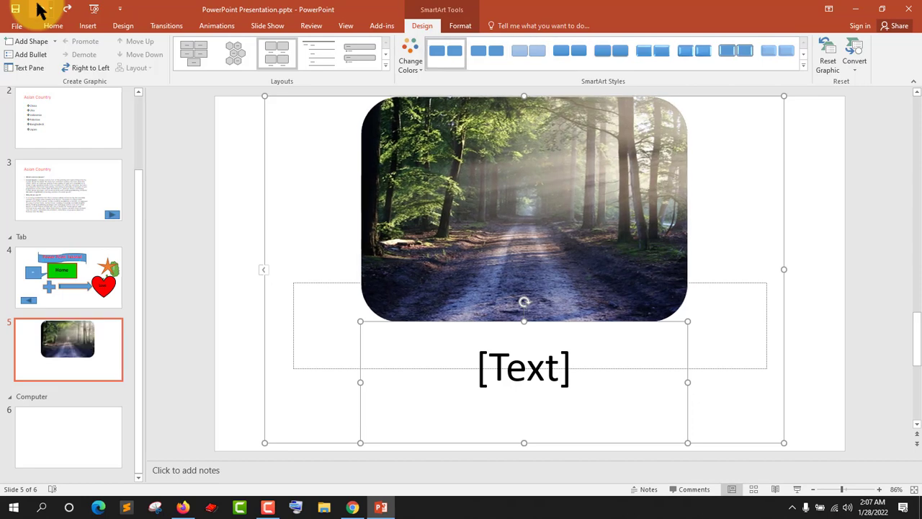
{"action": "left_click", "coordinate": [39, 9]}
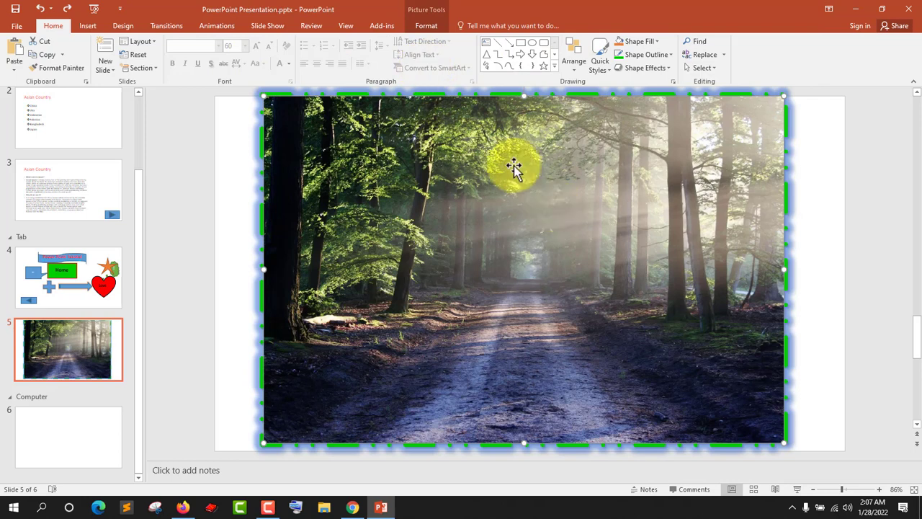
Insert field-6574455_1920.jpg onto slide 5 and drag it right to overlap the forest photo.
{"action": "left_click", "coordinate": [427, 25]}
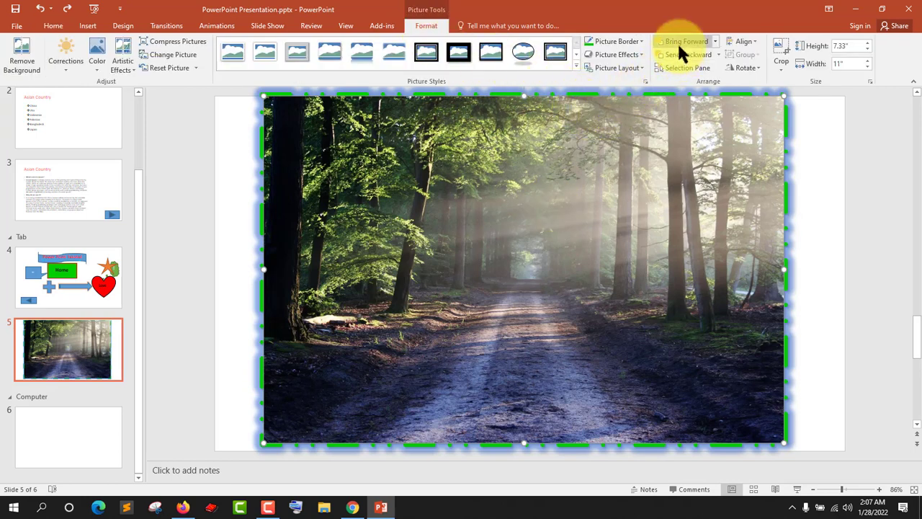
{"action": "left_click", "coordinate": [547, 226]}
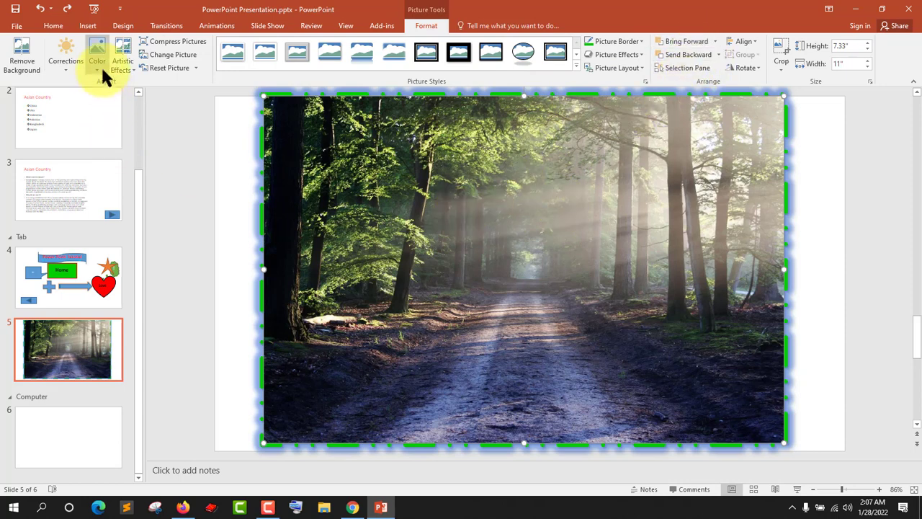
{"action": "left_click", "coordinate": [54, 25]}
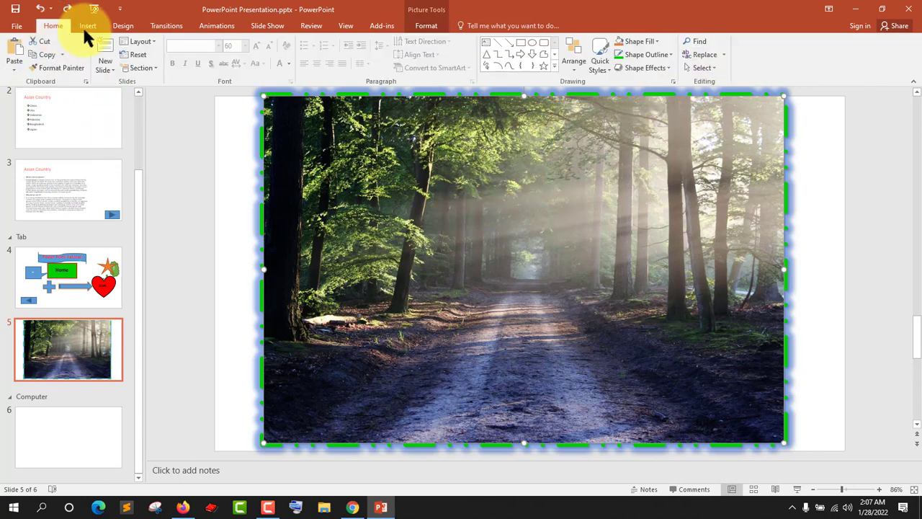
{"action": "left_click", "coordinate": [87, 26]}
{"action": "left_click", "coordinate": [75, 57]}
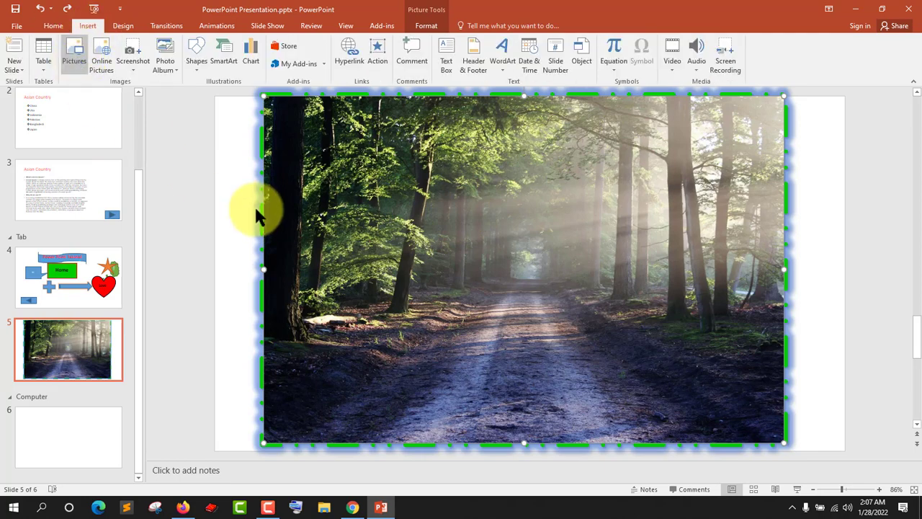
{"action": "left_click", "coordinate": [206, 109]}
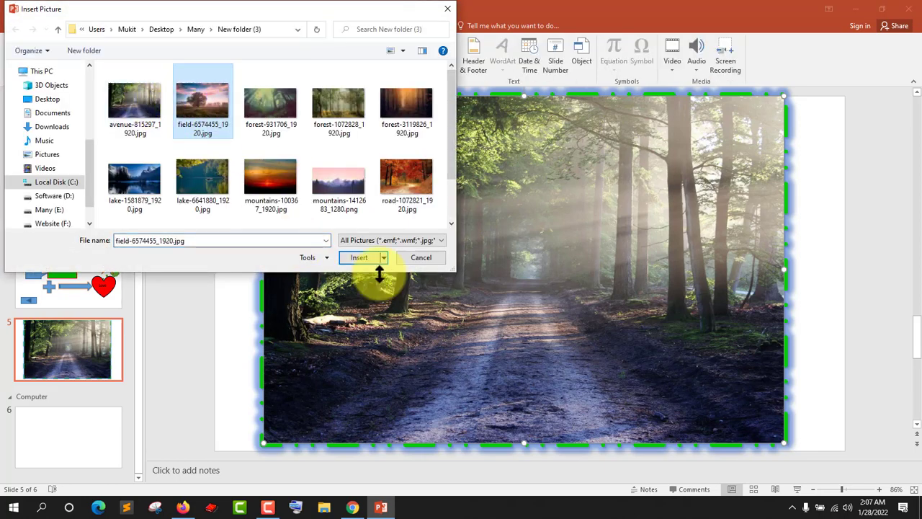
{"action": "left_click", "coordinate": [359, 257]}
{"action": "key", "text": "ctrl+v"}
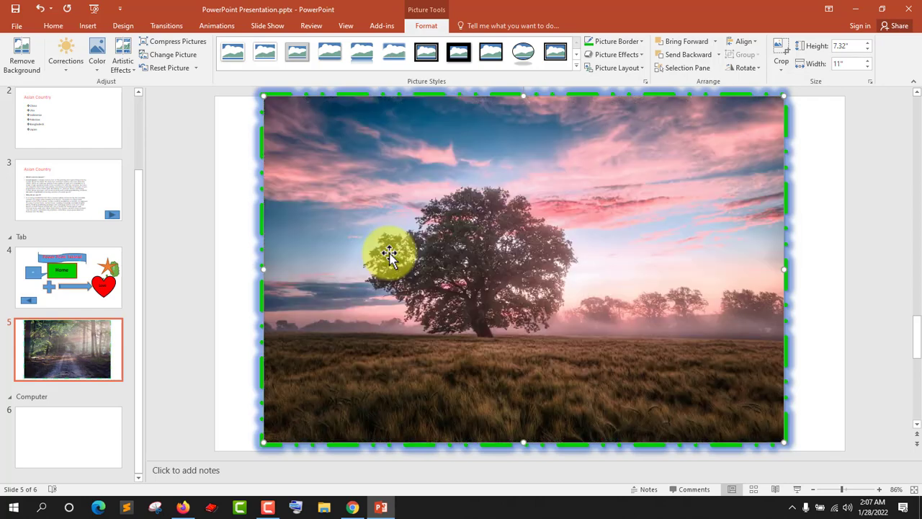
{"action": "left_click_drag", "start_coordinate": [567, 200], "coordinate": [719, 205]}
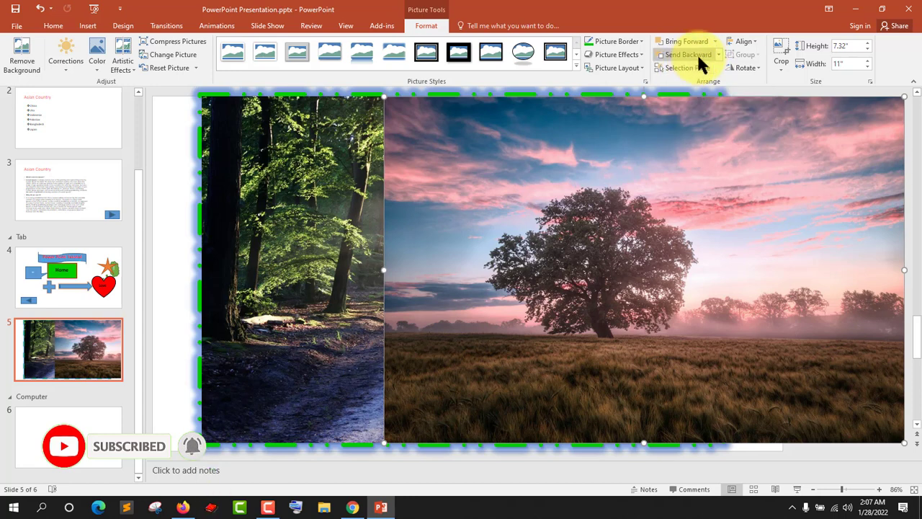
{"action": "left_click", "coordinate": [693, 52]}
{"action": "left_click", "coordinate": [568, 190]}
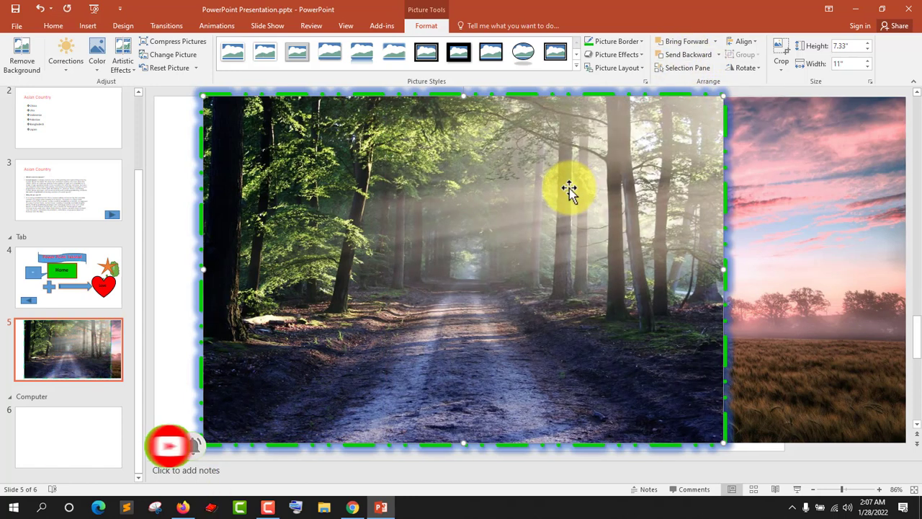
{"action": "left_click", "coordinate": [780, 191]}
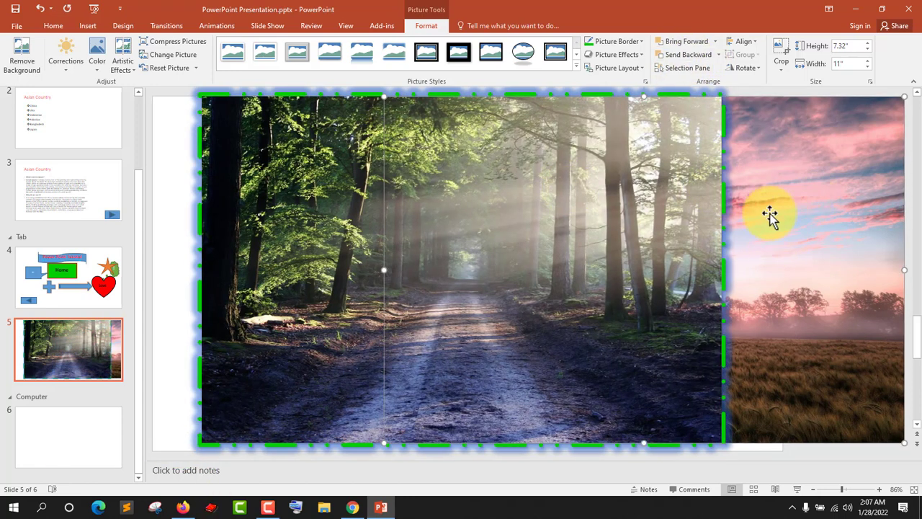
{"action": "left_click", "coordinate": [553, 245]}
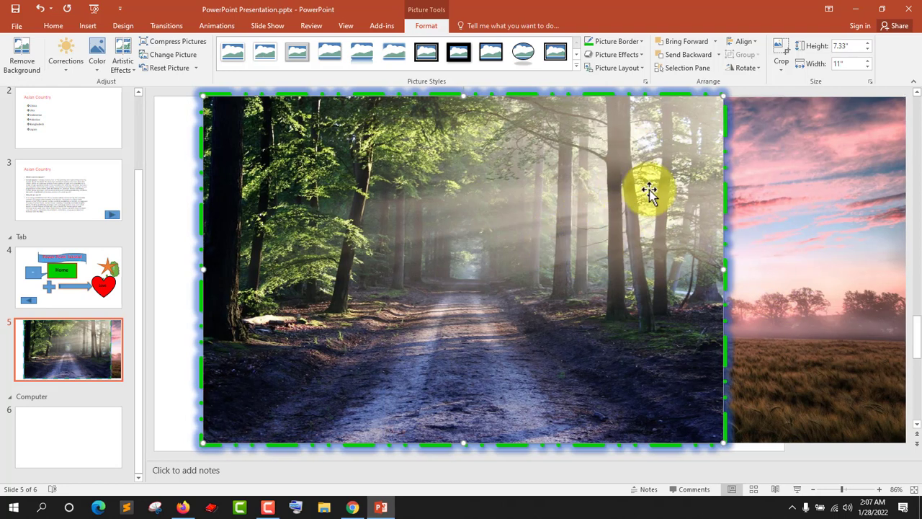
{"action": "left_click", "coordinate": [764, 192]}
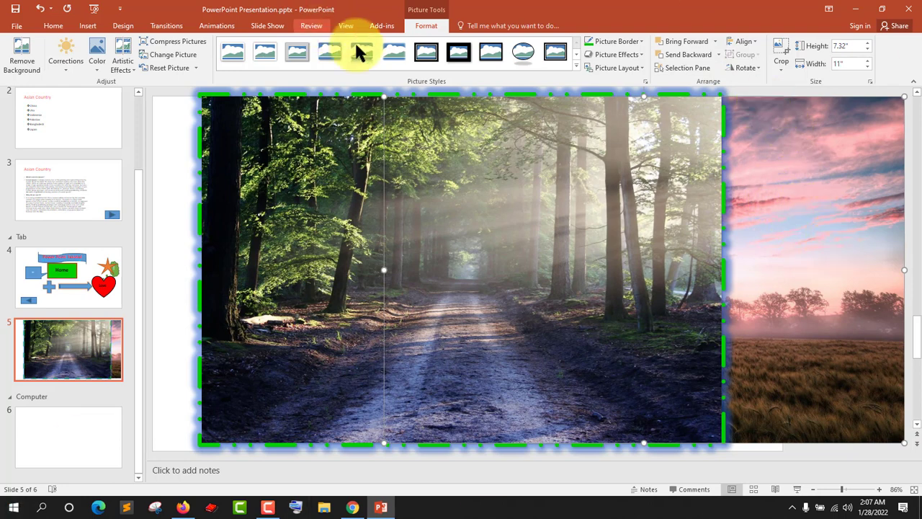
{"action": "left_click", "coordinate": [717, 42]}
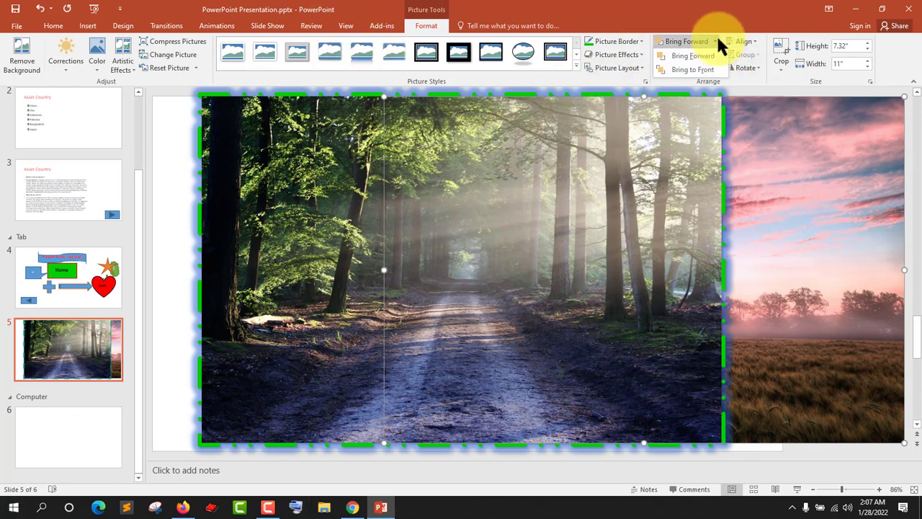
{"action": "left_click", "coordinate": [692, 70]}
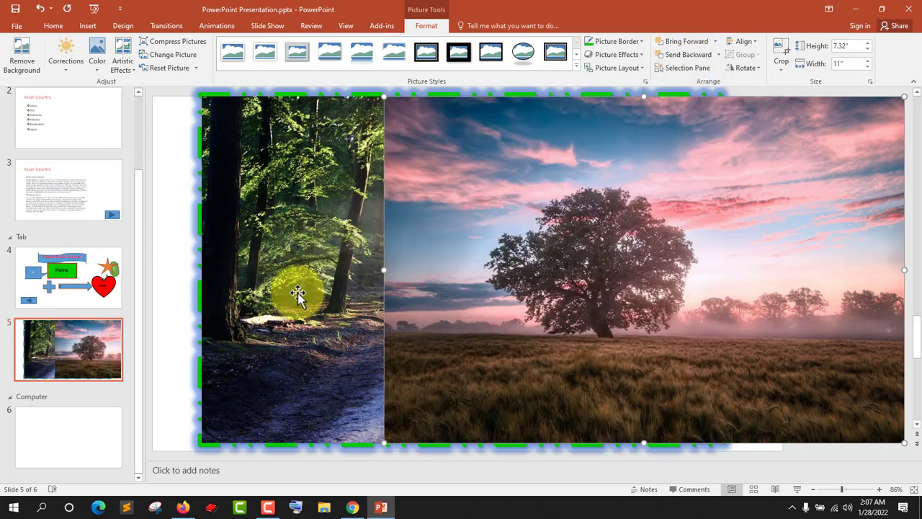
{"action": "left_click", "coordinate": [290, 303]}
{"action": "left_click", "coordinate": [831, 285]}
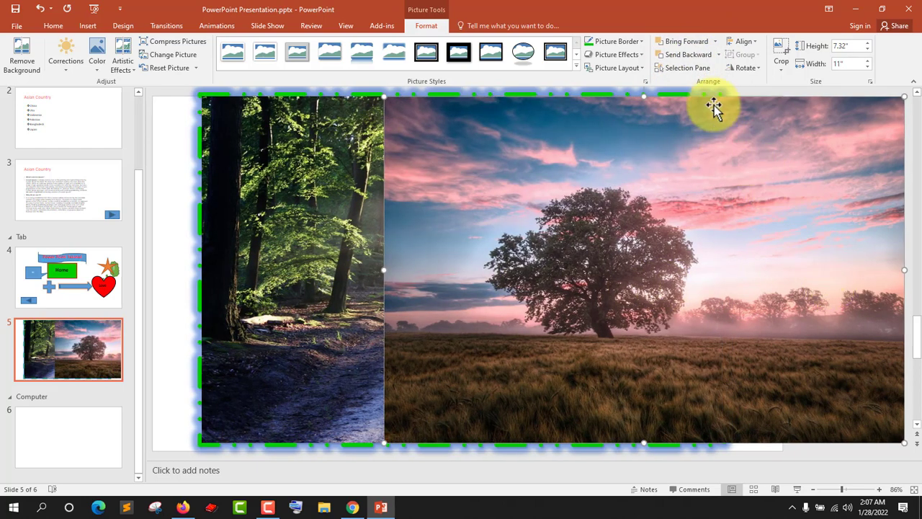
{"action": "left_click", "coordinate": [688, 68]}
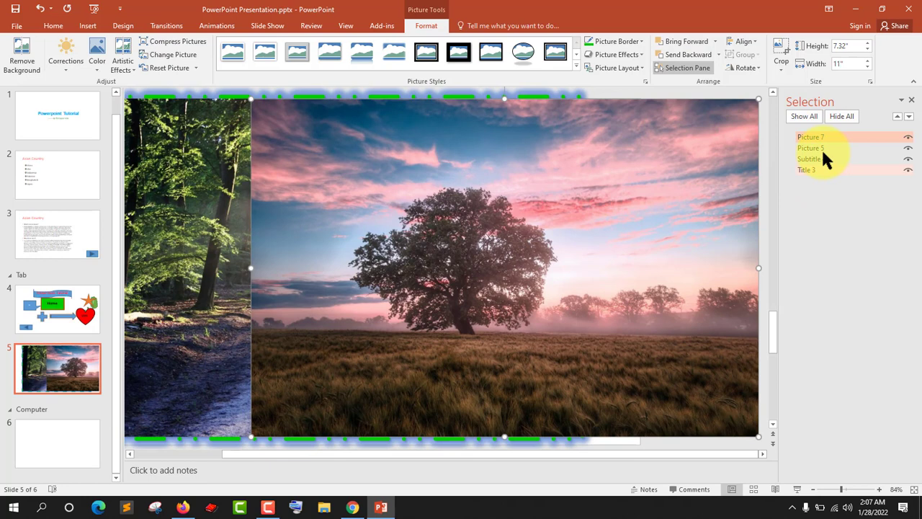
Inspect slide 5's objects (Picture 5, Picture 7, Title 3, Subtitle 4) in the Selection Pane.
{"action": "left_click", "coordinate": [811, 148]}
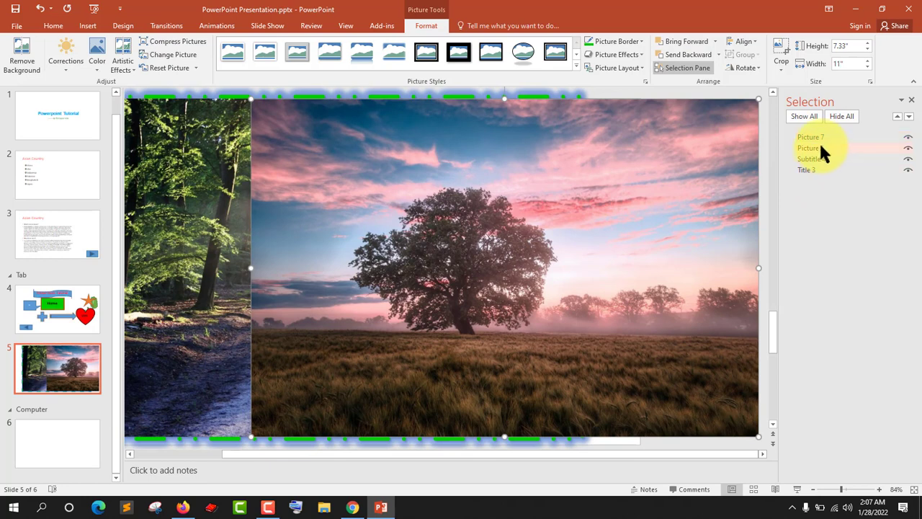
{"action": "left_click", "coordinate": [812, 169]}
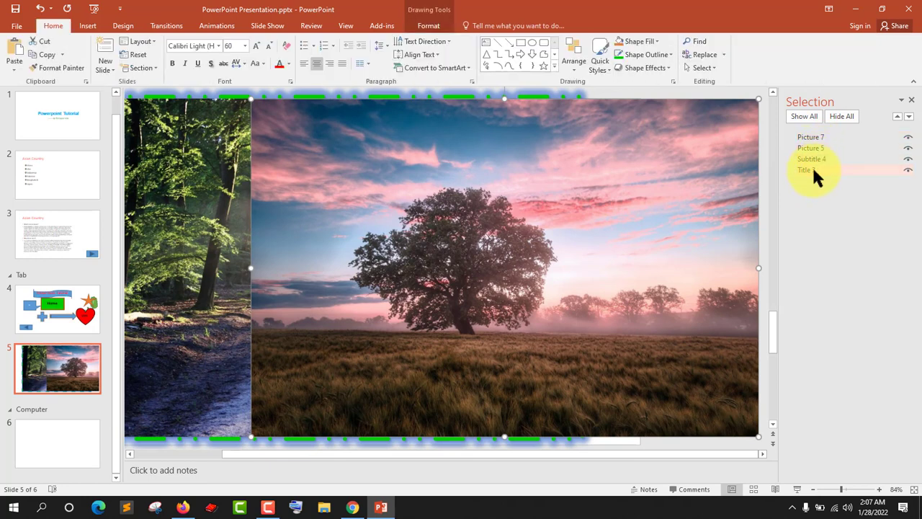
{"action": "left_click", "coordinate": [814, 148]}
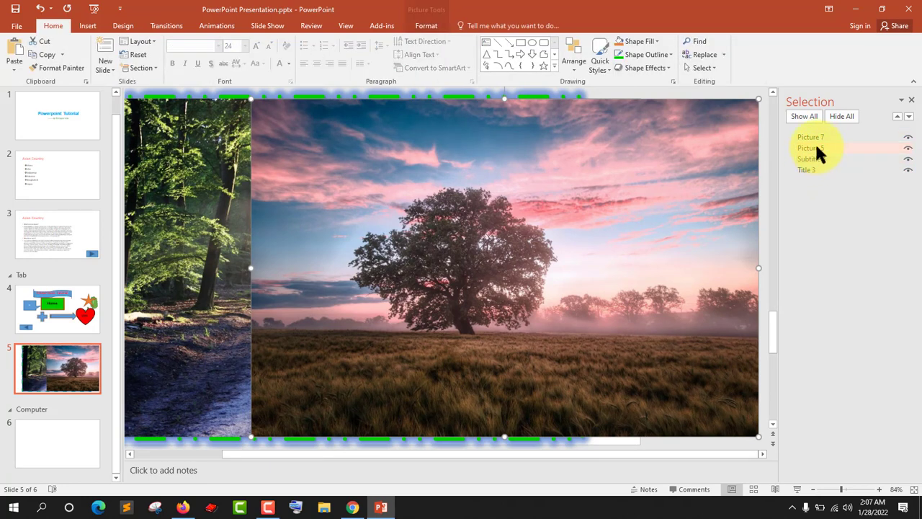
{"action": "left_click", "coordinate": [816, 135]}
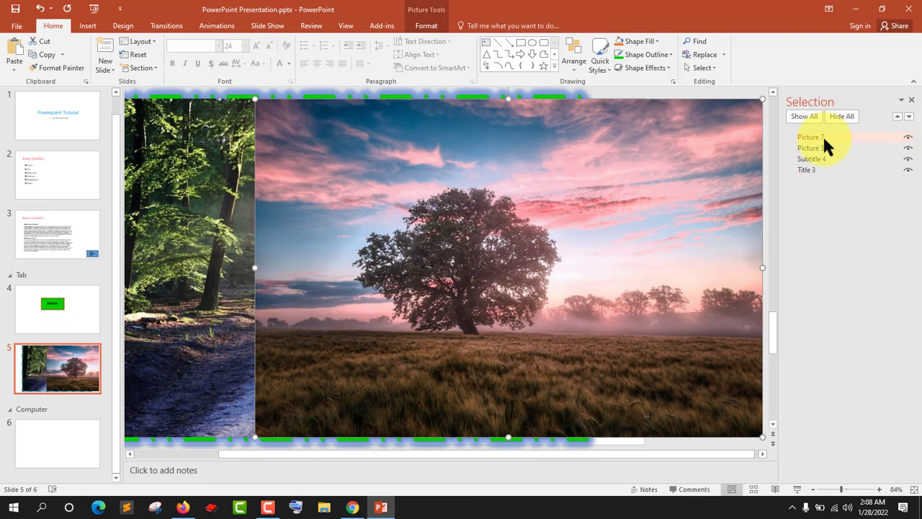
{"action": "left_click", "coordinate": [819, 168]}
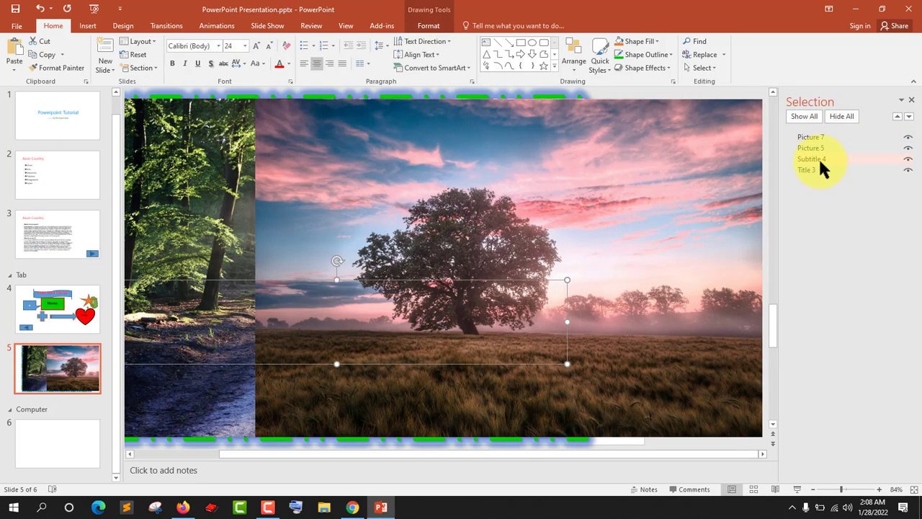
{"action": "left_click", "coordinate": [811, 170]}
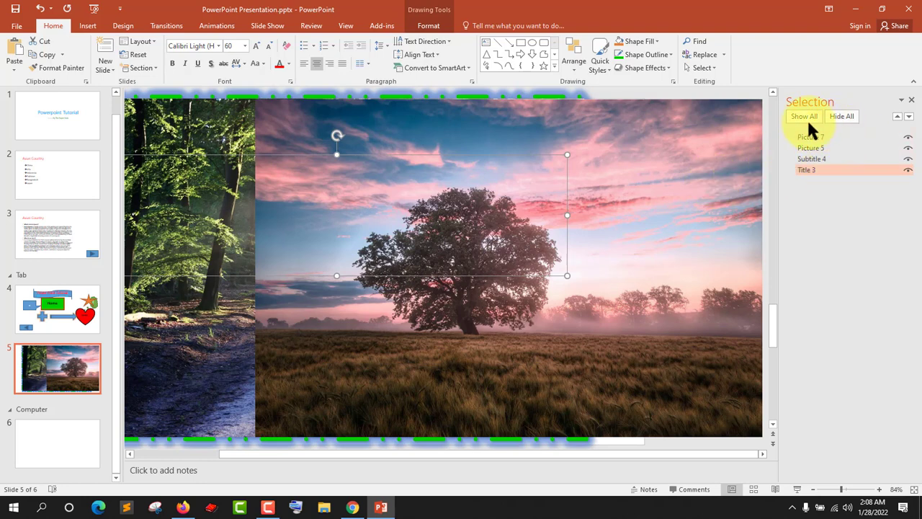
{"action": "left_click", "coordinate": [913, 100]}
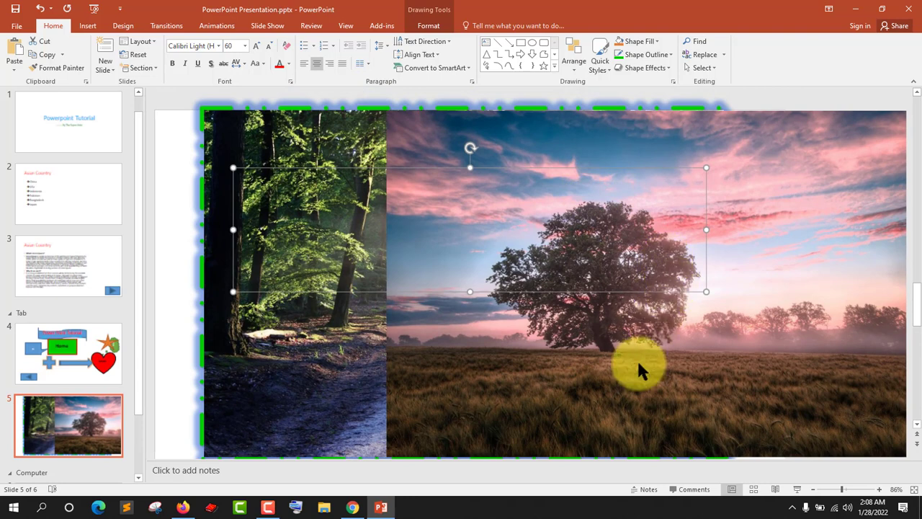
Send the sunset tree photo backward behind the forest photo.
{"action": "left_click", "coordinate": [593, 368]}
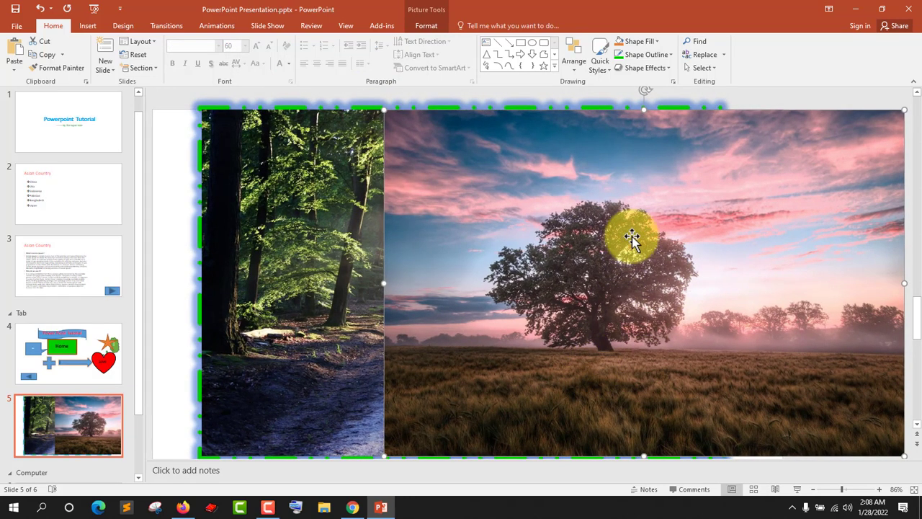
{"action": "left_click", "coordinate": [431, 24]}
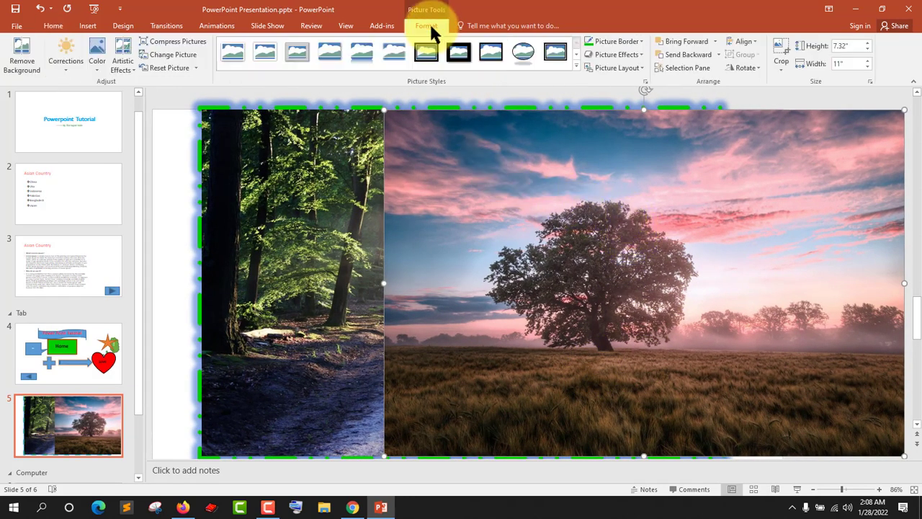
{"action": "left_click", "coordinate": [675, 57]}
{"action": "left_click", "coordinate": [526, 267]}
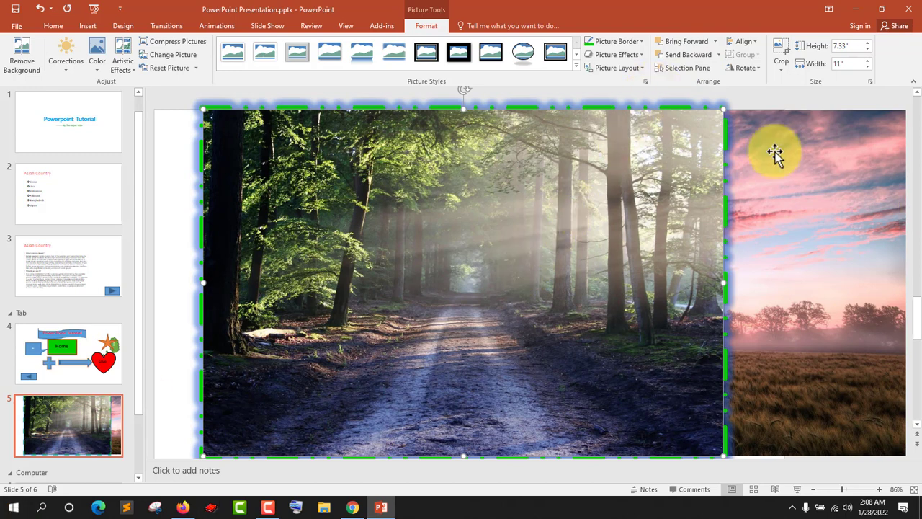
Apply Align Right to the forest photo on slide 5.
{"action": "left_click", "coordinate": [753, 41]}
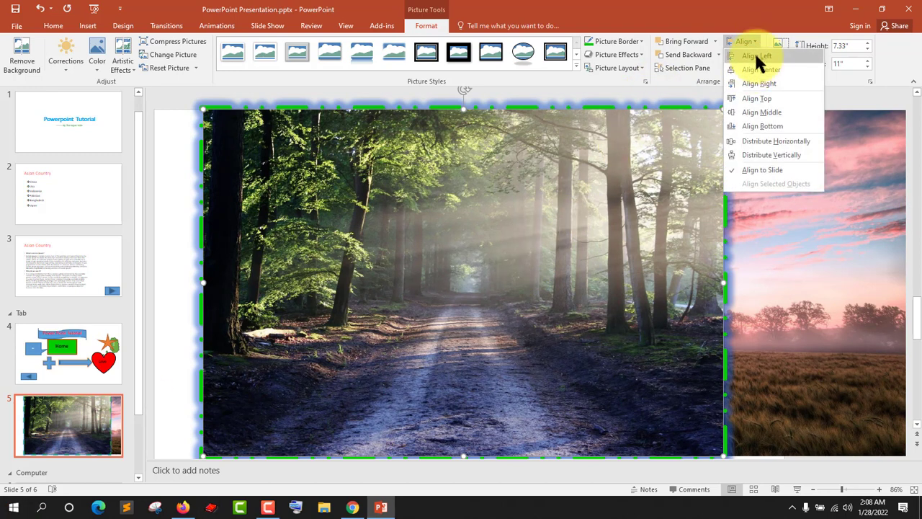
{"action": "left_click", "coordinate": [764, 69]}
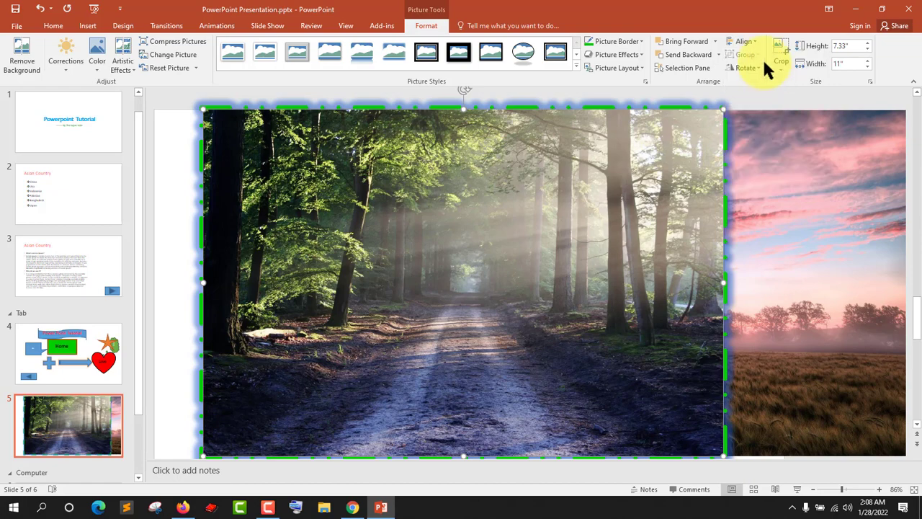
{"action": "left_click", "coordinate": [754, 41]}
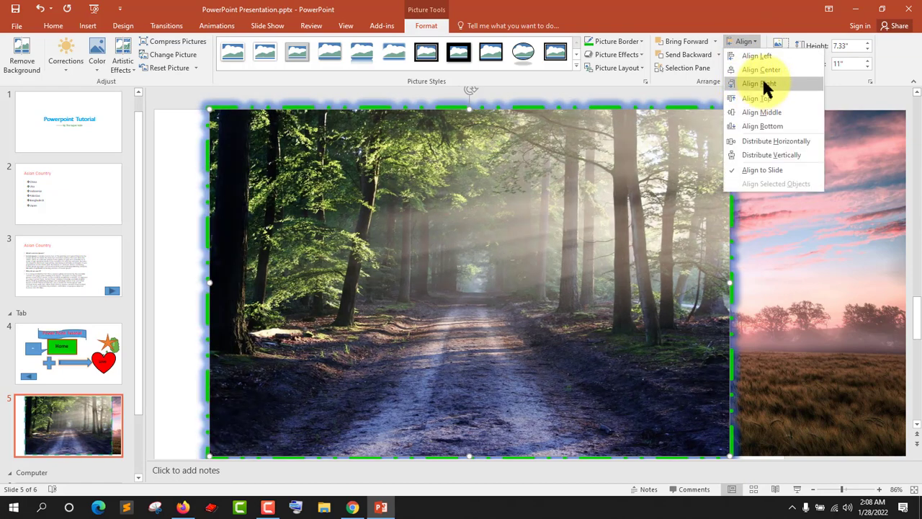
{"action": "left_click", "coordinate": [761, 84]}
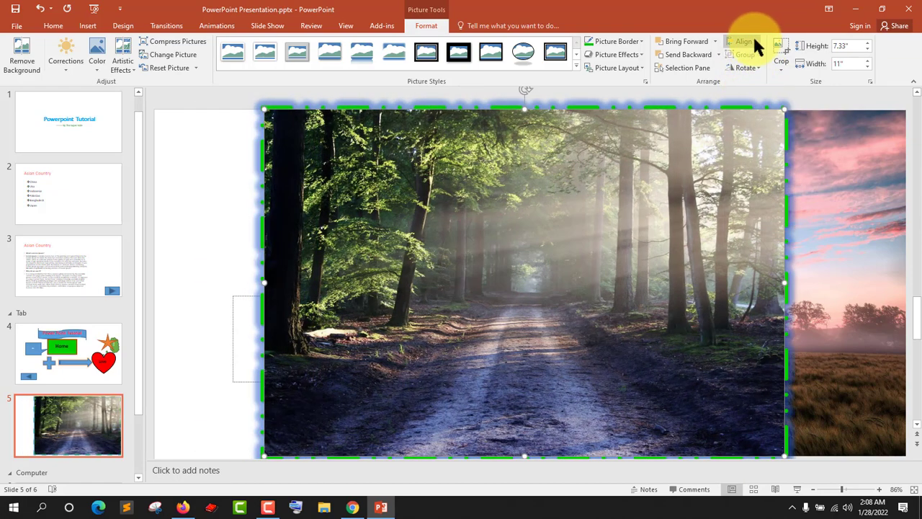
{"action": "left_click", "coordinate": [754, 41]}
{"action": "left_click", "coordinate": [751, 85]}
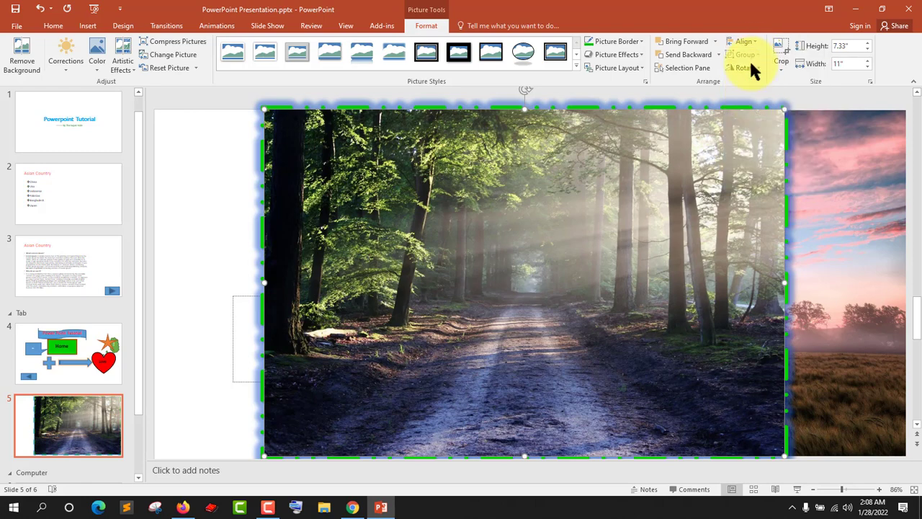
{"action": "left_click", "coordinate": [750, 40]}
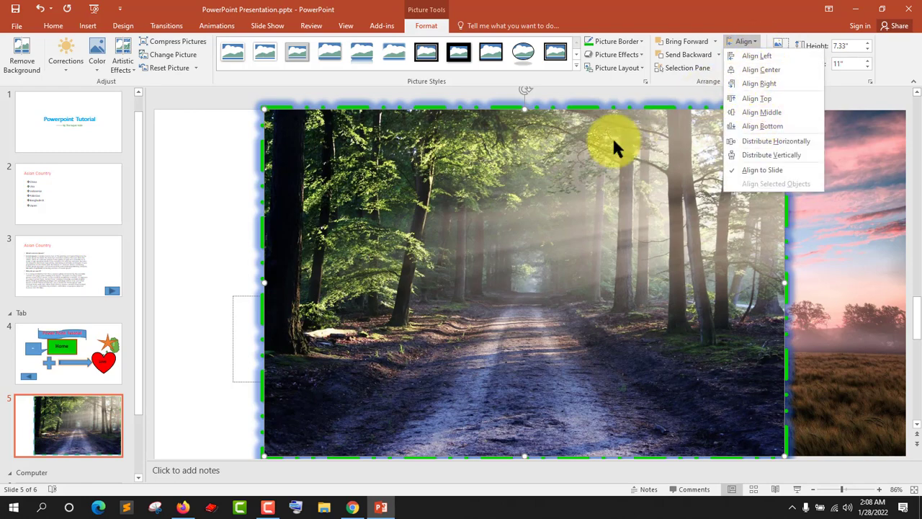
{"action": "left_click", "coordinate": [612, 178]}
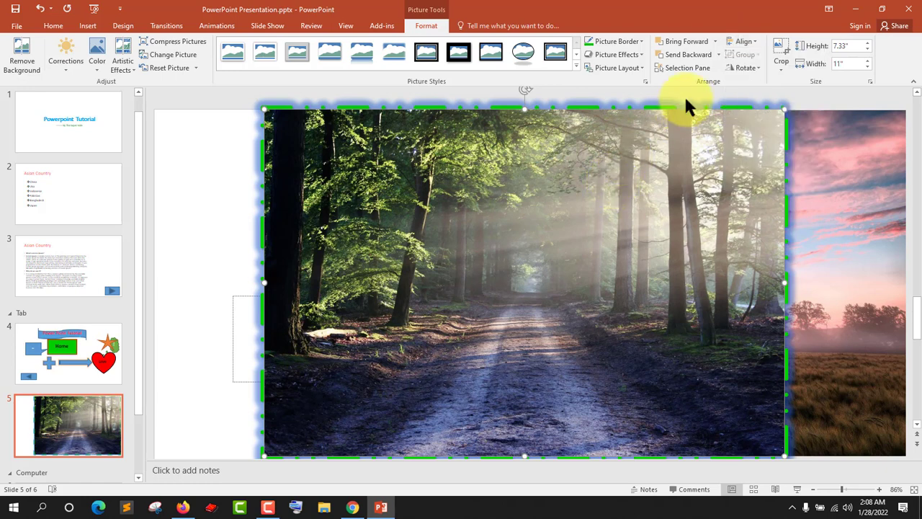
{"action": "left_click", "coordinate": [754, 67]}
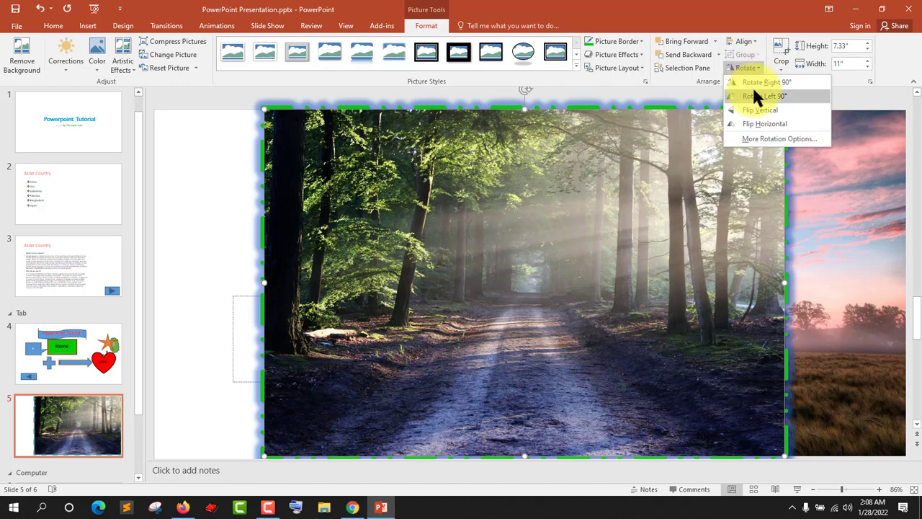
Try quarter-turn rotations and vertical flips on the forest photo, then undo back to upright landscape.
{"action": "left_click", "coordinate": [750, 97]}
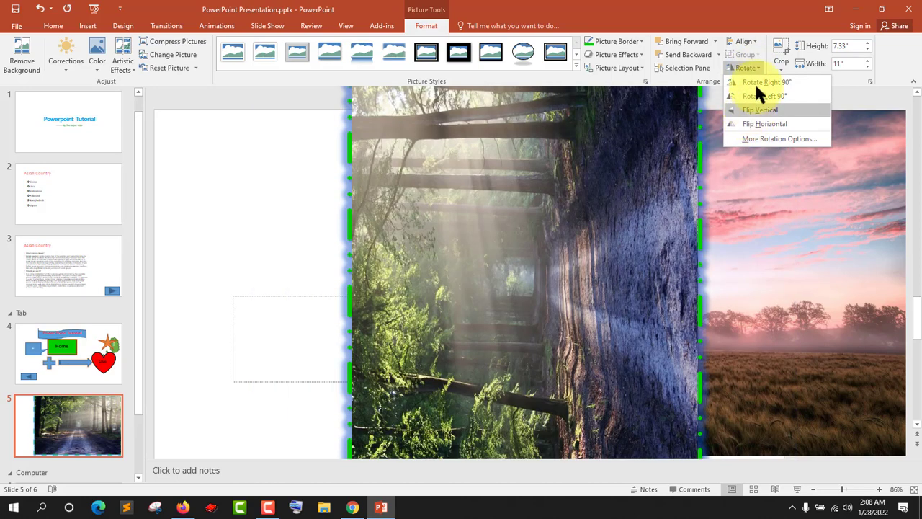
{"action": "left_click", "coordinate": [754, 80]}
{"action": "left_click", "coordinate": [762, 97]}
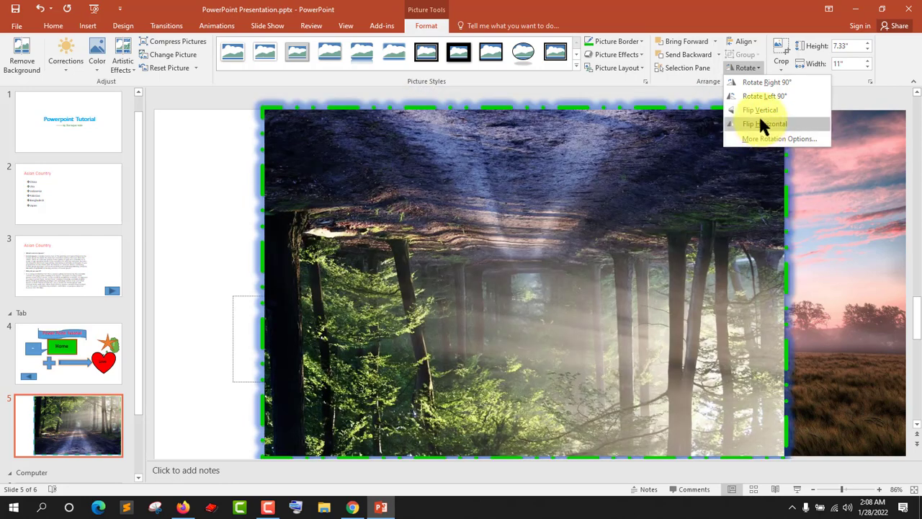
{"action": "left_click", "coordinate": [758, 106]}
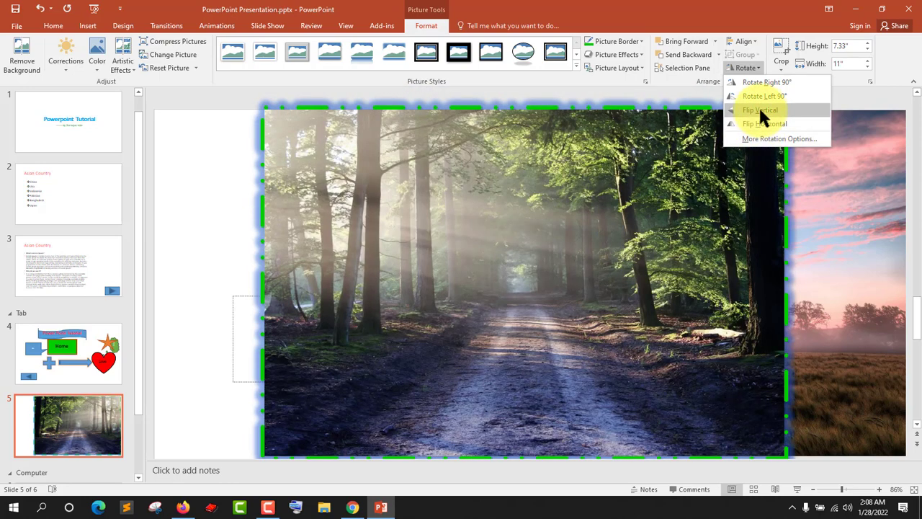
{"action": "left_click", "coordinate": [759, 106]}
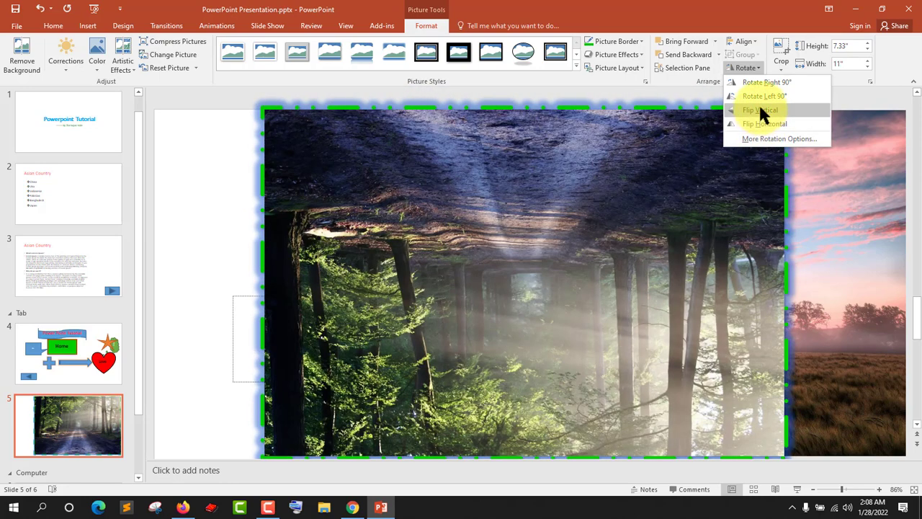
{"action": "left_click", "coordinate": [758, 94]}
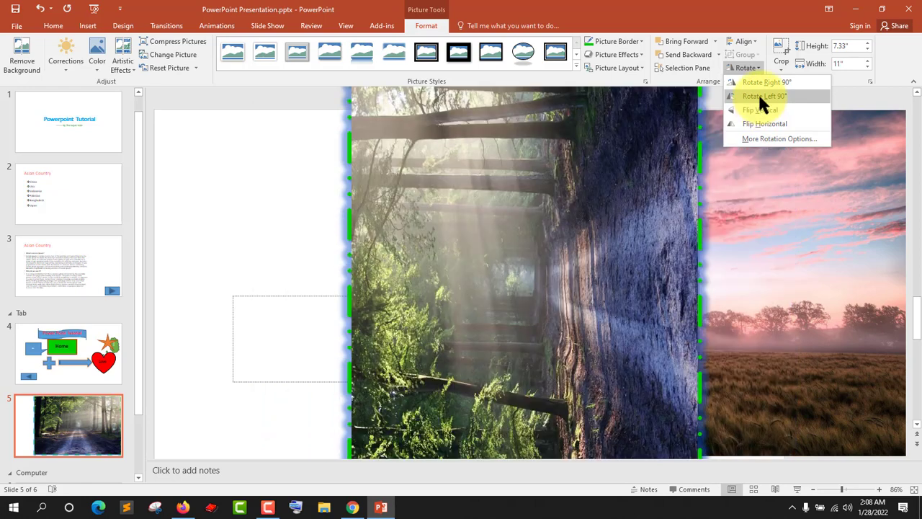
{"action": "left_click", "coordinate": [760, 81]}
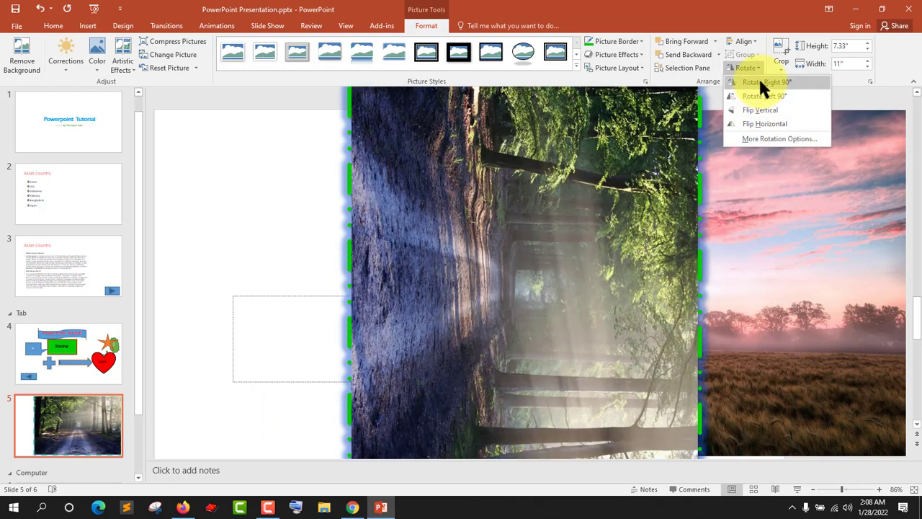
{"action": "left_click", "coordinate": [285, 191]}
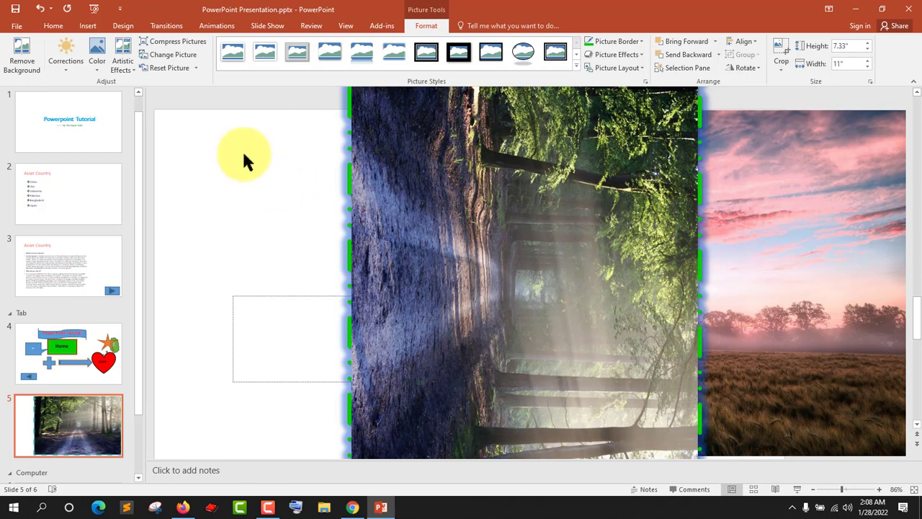
{"action": "left_click", "coordinate": [41, 9]}
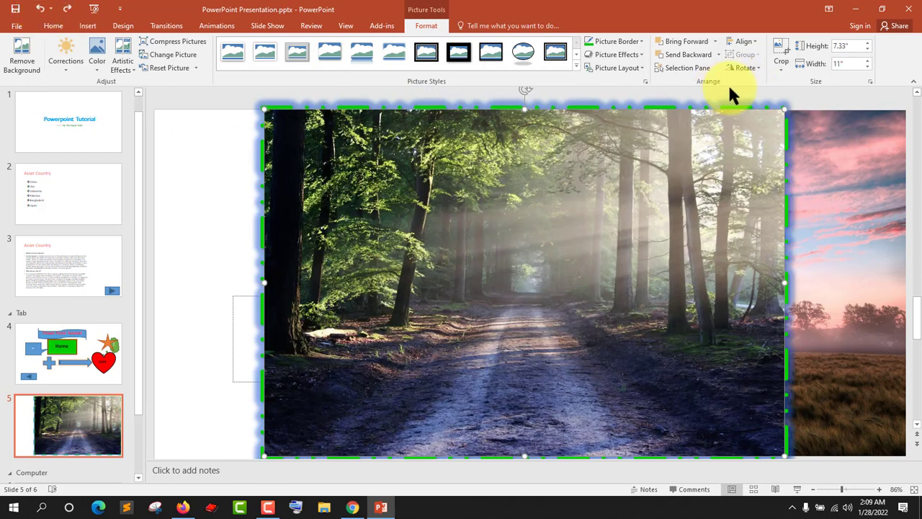
Crop the forest photo's top and bottom inward to a 5.05" by 11" band.
{"action": "left_click", "coordinate": [780, 66]}
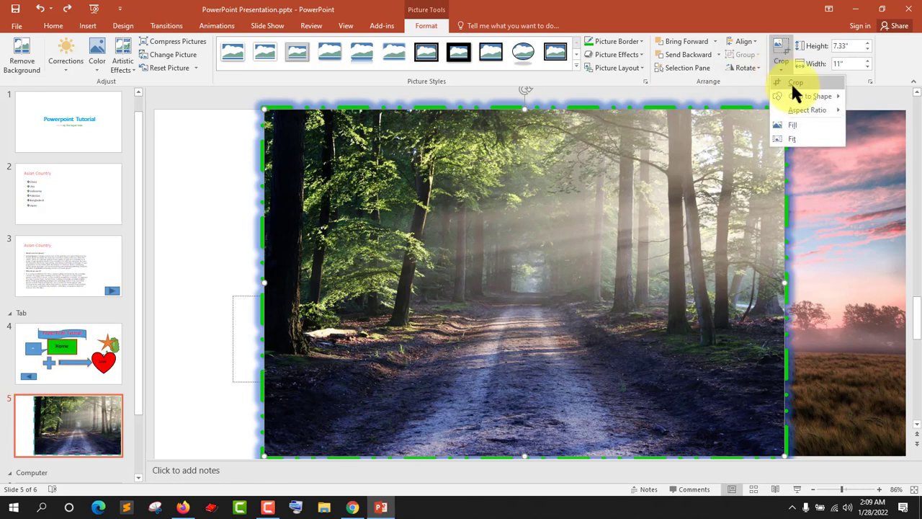
{"action": "left_click", "coordinate": [793, 83]}
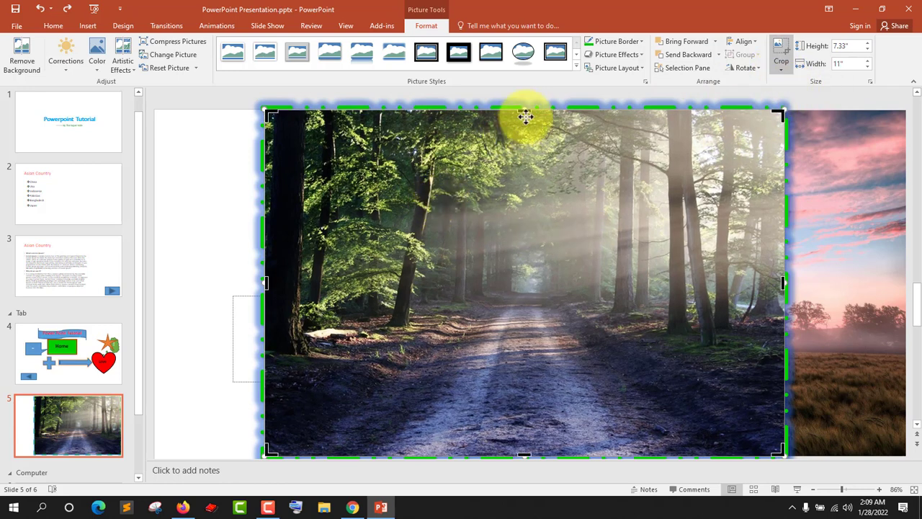
{"action": "left_click_drag", "start_coordinate": [524, 108], "coordinate": [523, 131]}
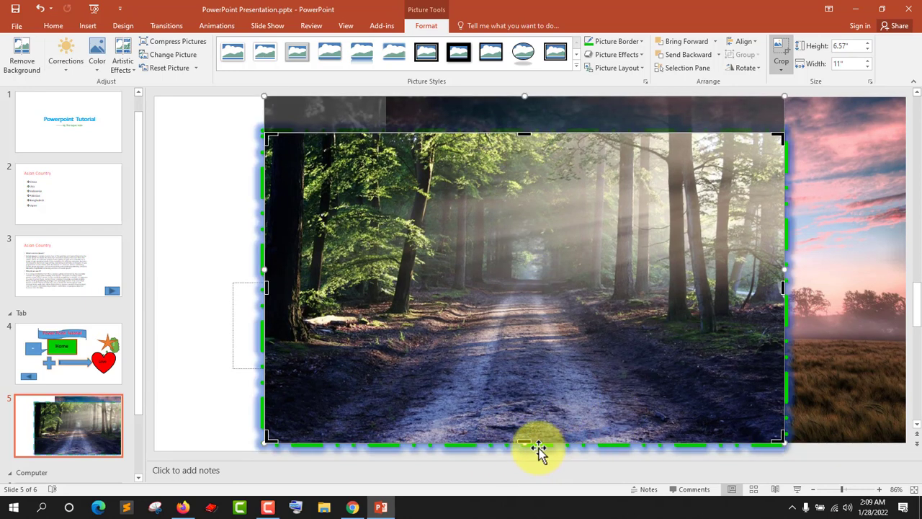
{"action": "left_click_drag", "start_coordinate": [524, 438], "coordinate": [523, 374]}
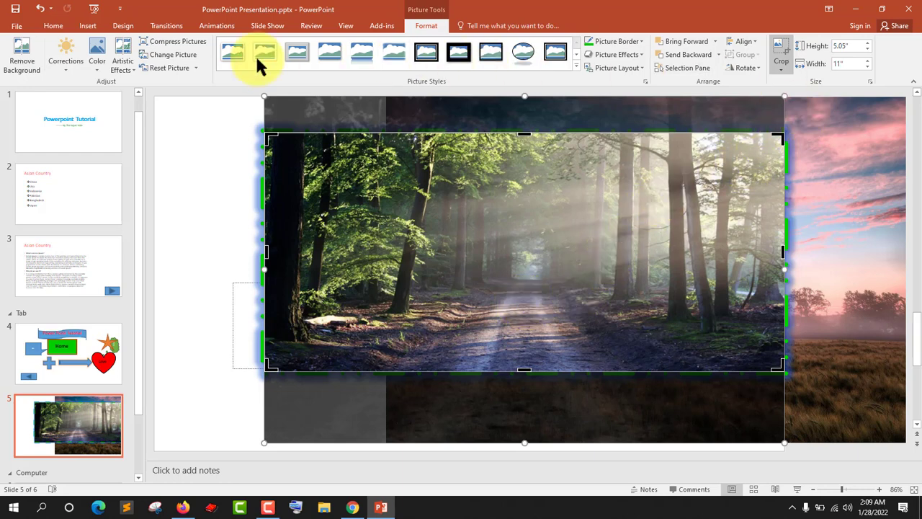
Undo both crops and raise the forest photo's width to 11.6" (7.73" high).
{"action": "left_click", "coordinate": [37, 9]}
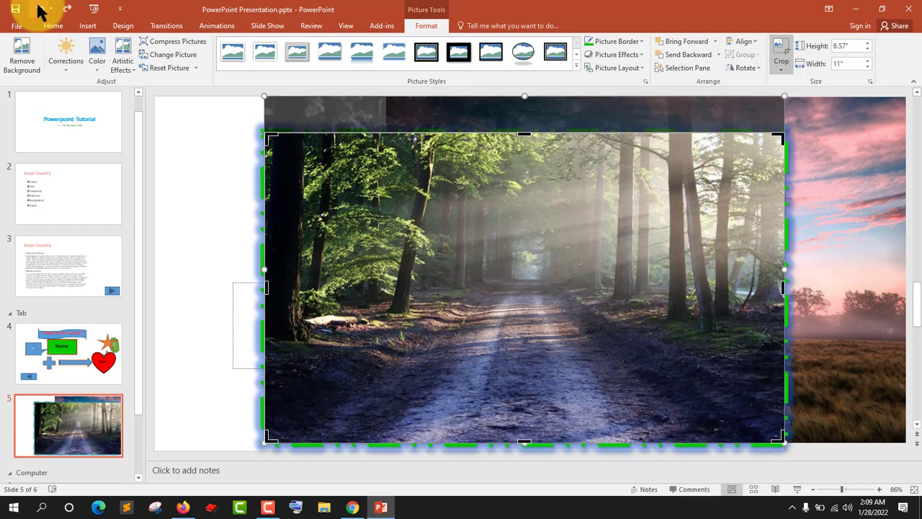
{"action": "left_click", "coordinate": [38, 9]}
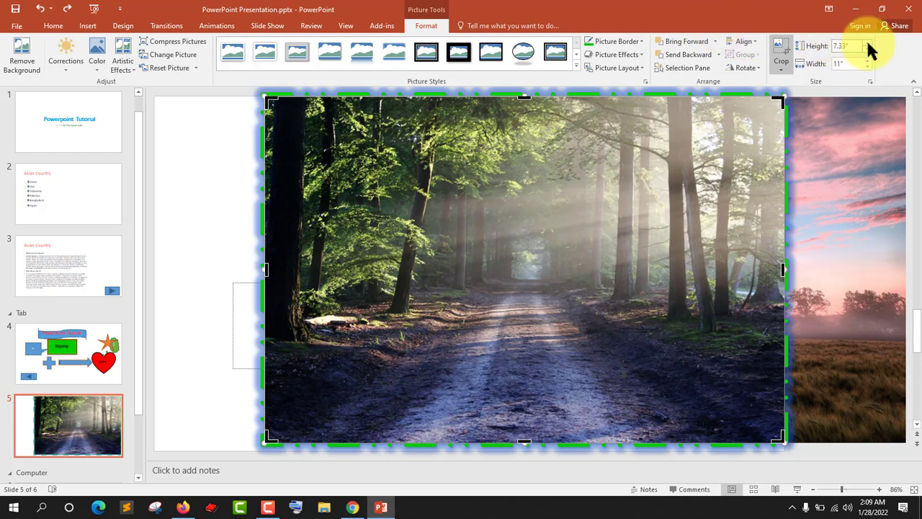
{"action": "left_click", "coordinate": [868, 61]}
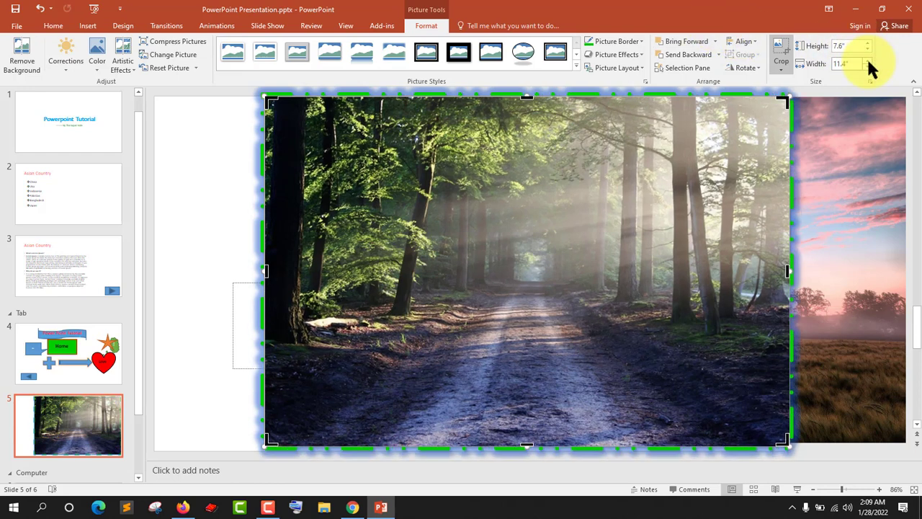
{"action": "left_click", "coordinate": [869, 61]}
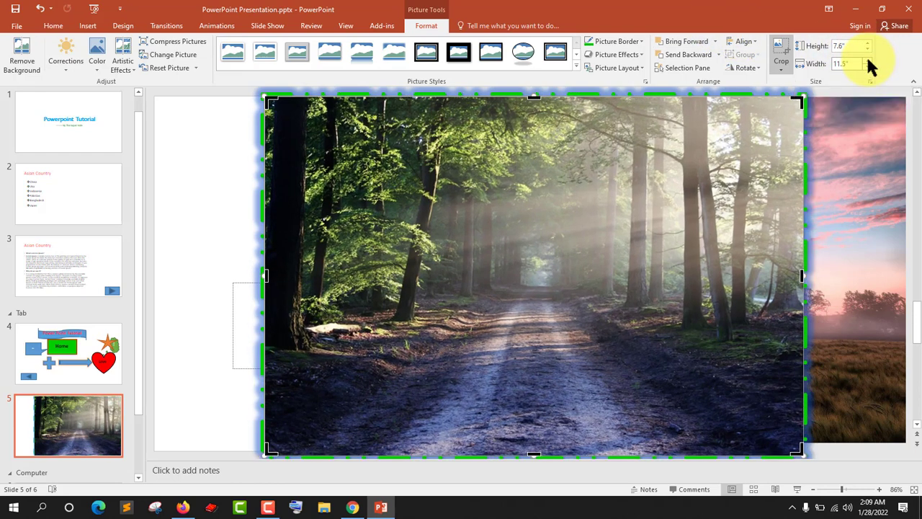
{"action": "left_click", "coordinate": [869, 60]}
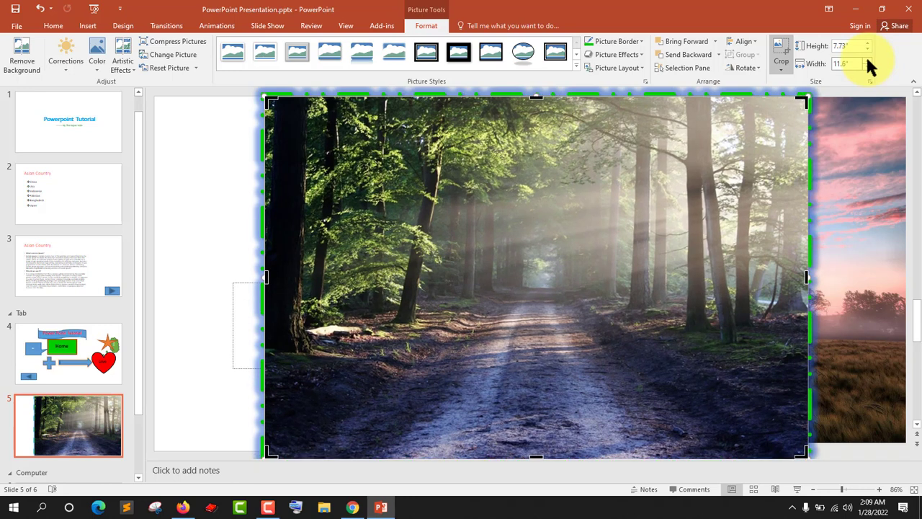
{"action": "left_click", "coordinate": [869, 60]}
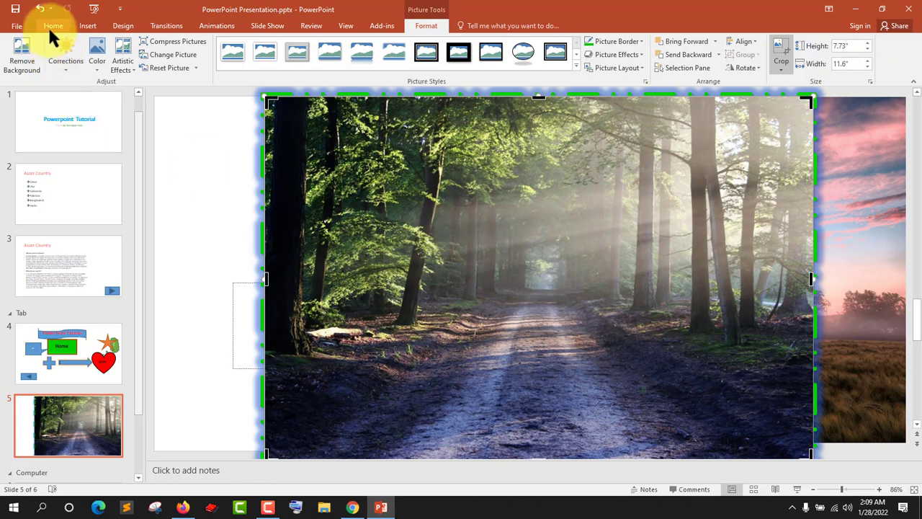
{"action": "left_click", "coordinate": [88, 26]}
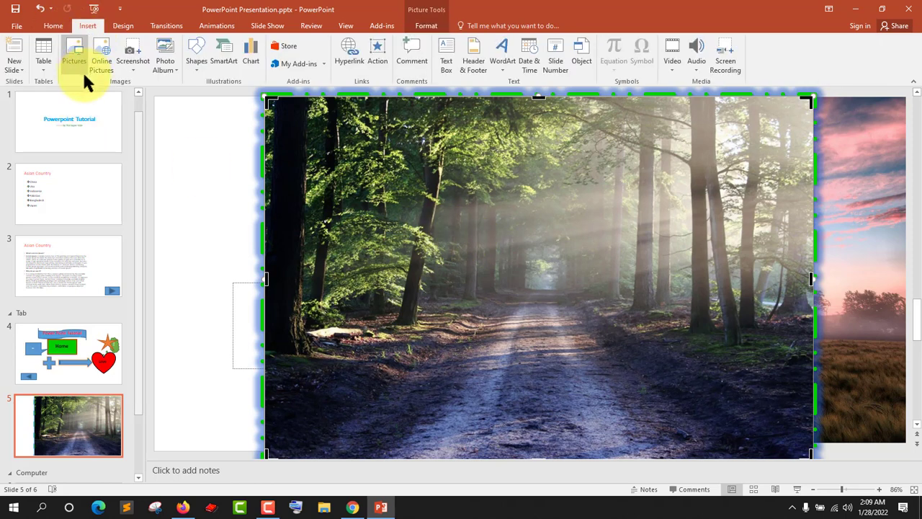
{"action": "left_click", "coordinate": [75, 56]}
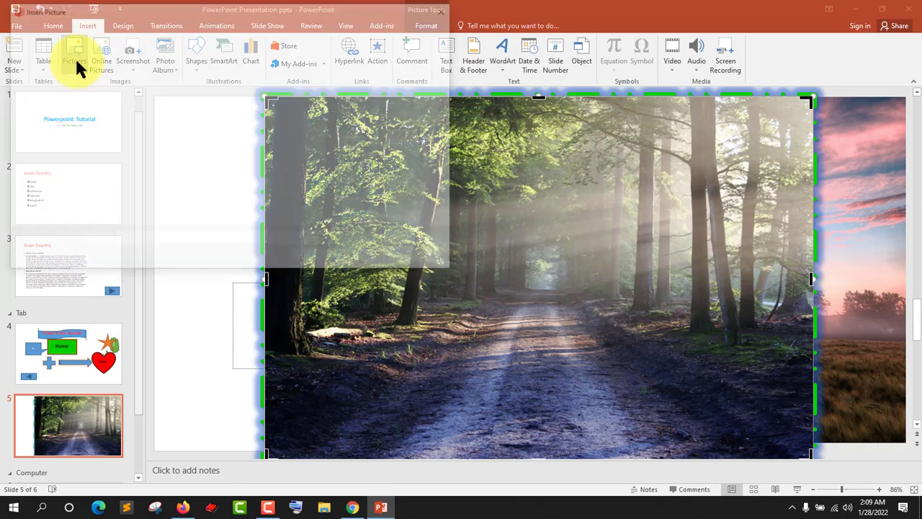
{"action": "left_click", "coordinate": [448, 8]}
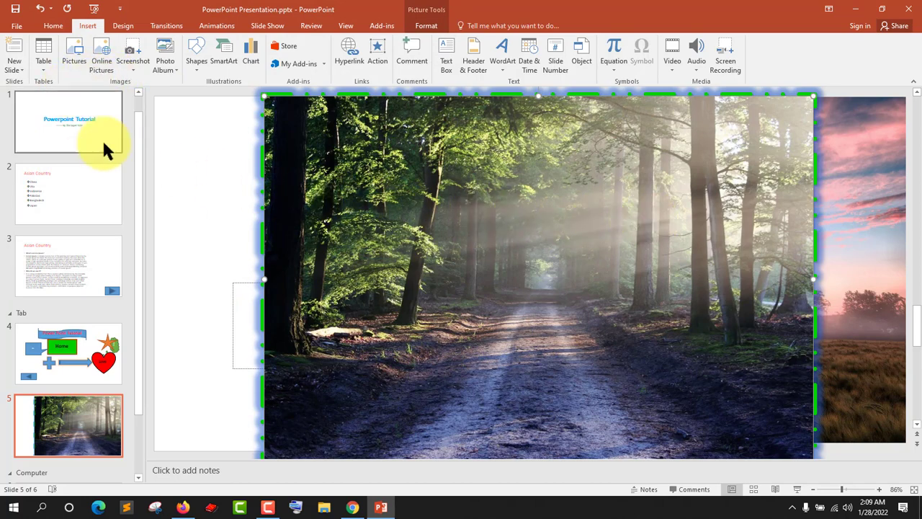
{"action": "scroll", "coordinate": [109, 252], "scroll_direction": "down", "scroll_amount": 2}
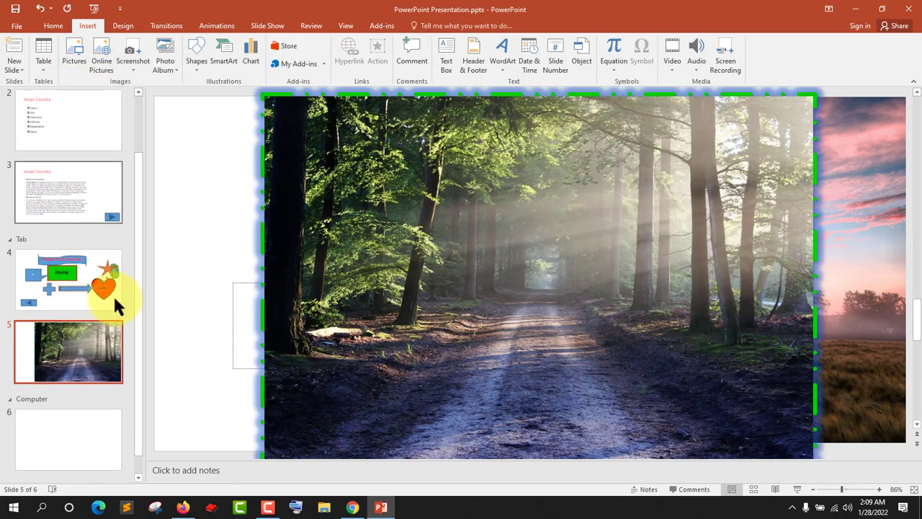
{"action": "left_click", "coordinate": [100, 56]}
{"action": "type", "text": "car"}
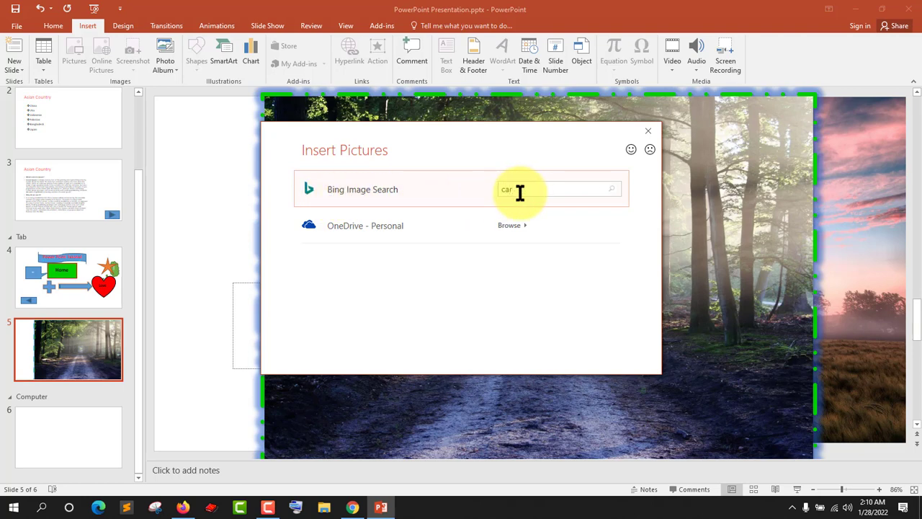
{"action": "key", "text": "Return"}
{"action": "scroll", "coordinate": [382, 256], "scroll_direction": "down", "scroll_amount": 3}
{"action": "scroll", "coordinate": [403, 274], "scroll_direction": "down", "scroll_amount": 2}
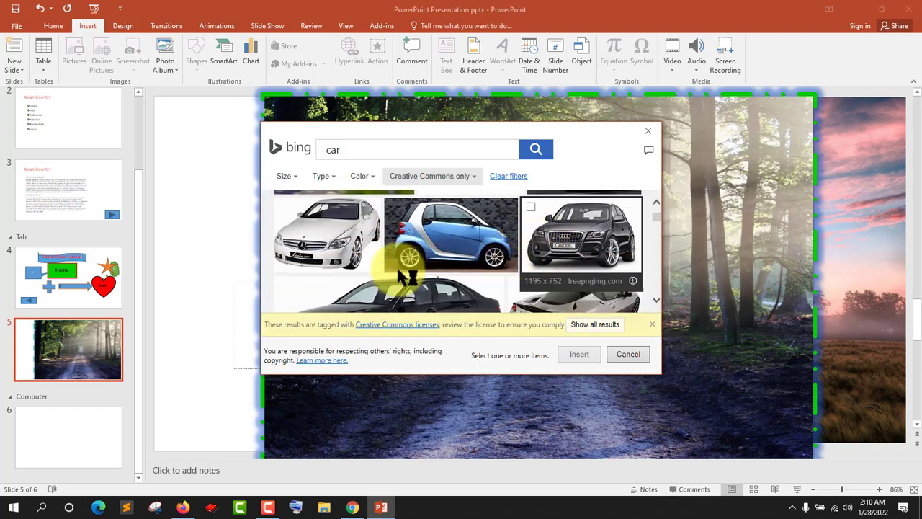
{"action": "scroll", "coordinate": [396, 272], "scroll_direction": "down", "scroll_amount": 2}
{"action": "scroll", "coordinate": [379, 261], "scroll_direction": "up", "scroll_amount": 2}
{"action": "scroll", "coordinate": [404, 238], "scroll_direction": "up", "scroll_amount": 1}
{"action": "left_click", "coordinate": [448, 227]}
{"action": "mouse_move", "coordinate": [470, 221]}
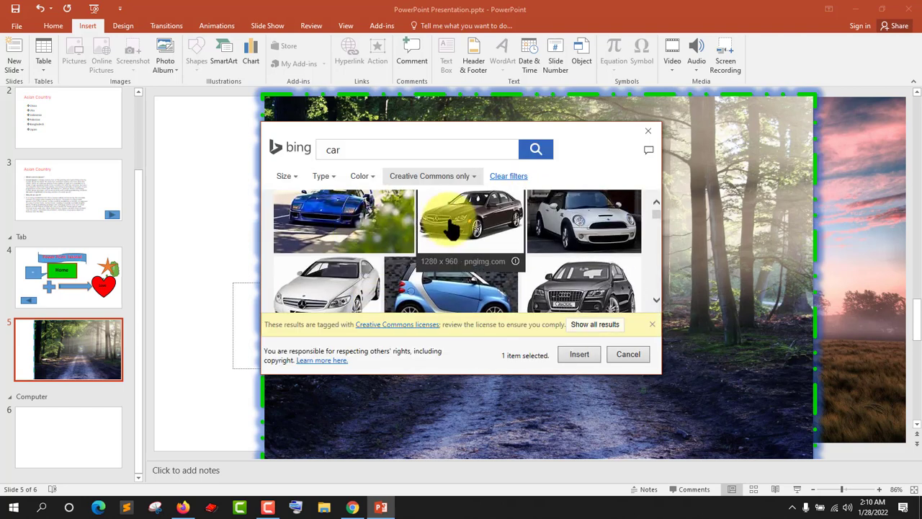
{"action": "left_click", "coordinate": [395, 265]}
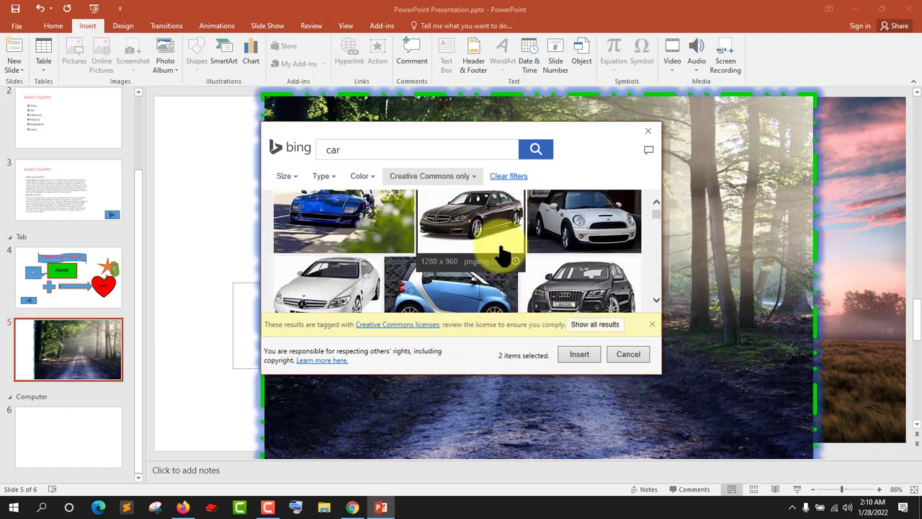
{"action": "scroll", "coordinate": [503, 256], "scroll_direction": "down", "scroll_amount": 2}
{"action": "scroll", "coordinate": [508, 230], "scroll_direction": "down", "scroll_amount": 2}
{"action": "scroll", "coordinate": [508, 259], "scroll_direction": "down", "scroll_amount": 2}
{"action": "scroll", "coordinate": [533, 255], "scroll_direction": "down", "scroll_amount": 2}
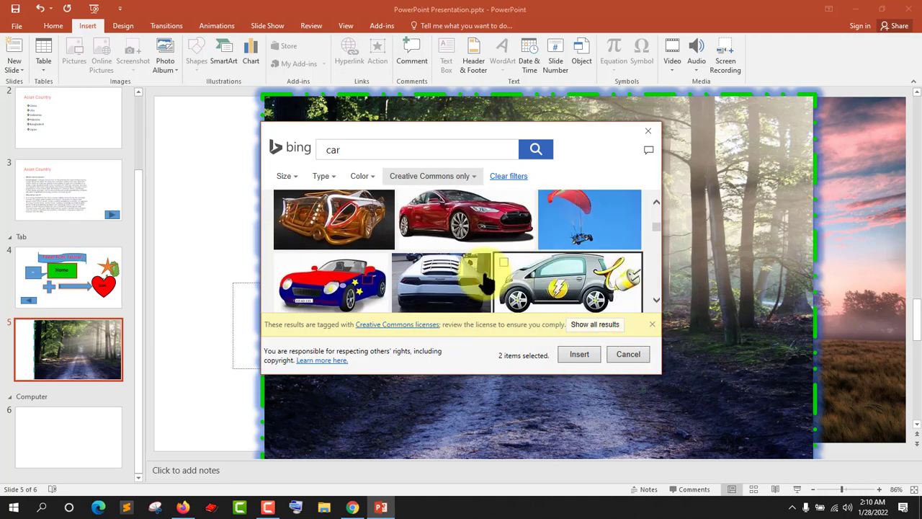
{"action": "scroll", "coordinate": [487, 282], "scroll_direction": "down", "scroll_amount": 2}
{"action": "scroll", "coordinate": [438, 251], "scroll_direction": "down", "scroll_amount": 2}
{"action": "scroll", "coordinate": [422, 243], "scroll_direction": "down", "scroll_amount": 2}
{"action": "scroll", "coordinate": [428, 260], "scroll_direction": "down", "scroll_amount": 2}
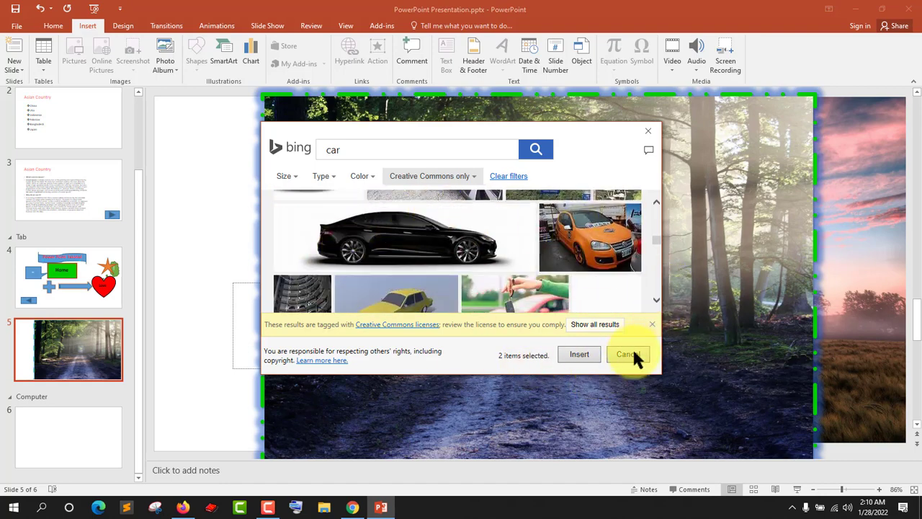
{"action": "left_click", "coordinate": [655, 126]}
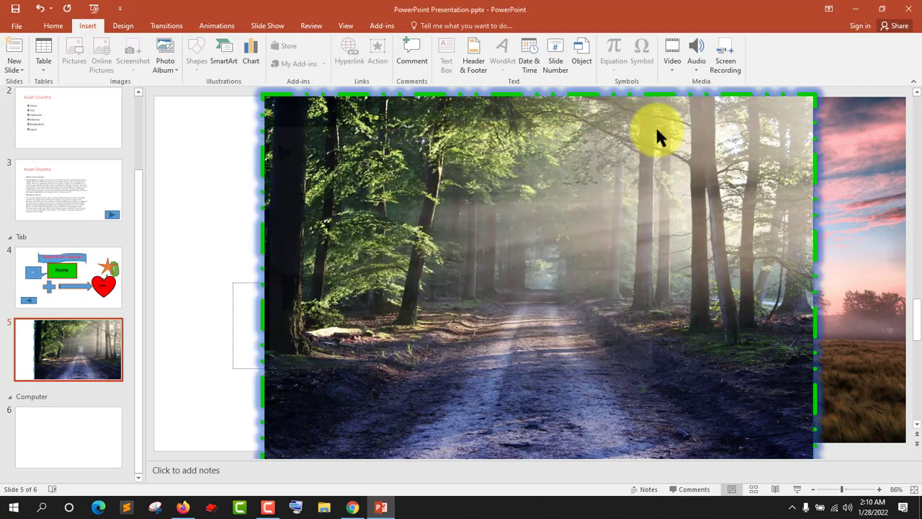
On empty slide 6, insert a Screen Clipping capturing the entire desktop.
{"action": "left_click", "coordinate": [139, 67]}
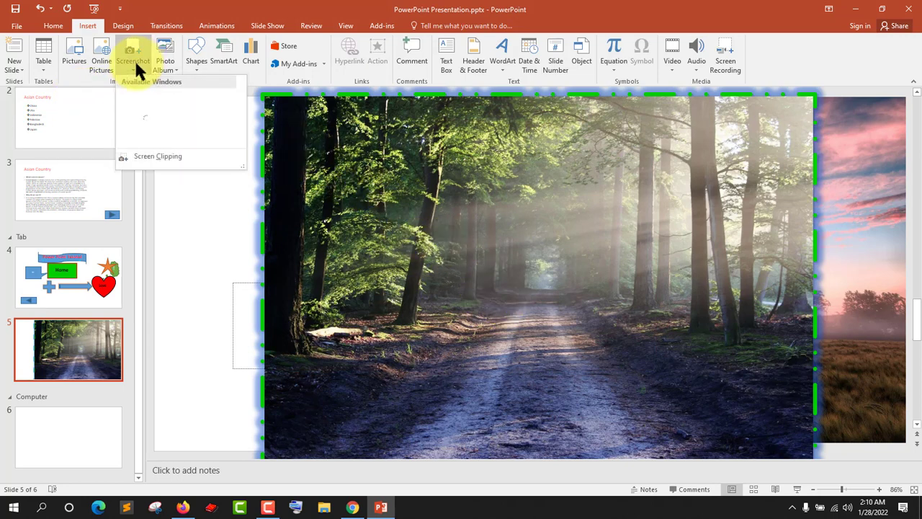
{"action": "left_click", "coordinate": [234, 245]}
{"action": "left_click", "coordinate": [72, 461]}
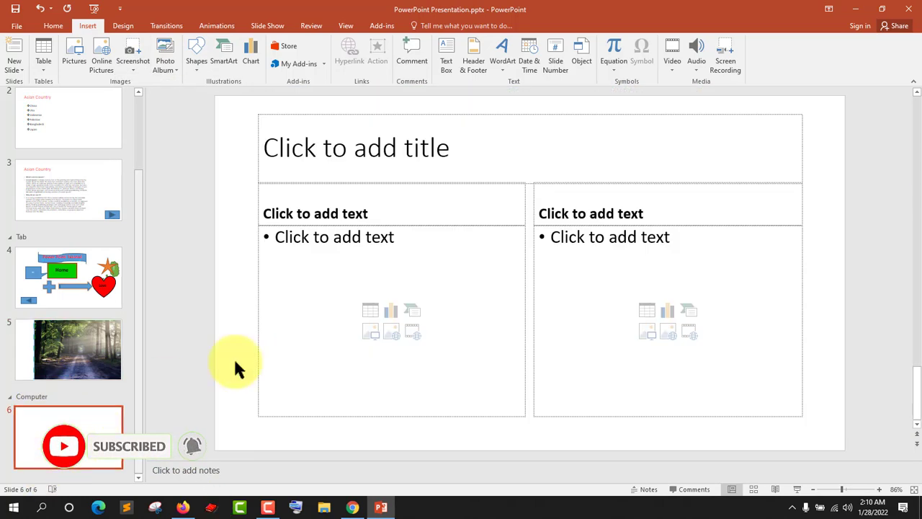
{"action": "left_click", "coordinate": [126, 58]}
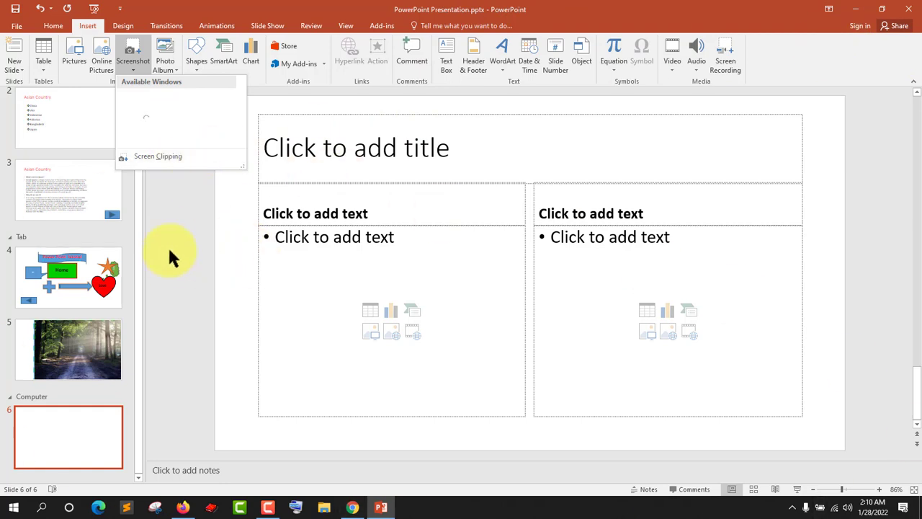
{"action": "left_click", "coordinate": [154, 157]}
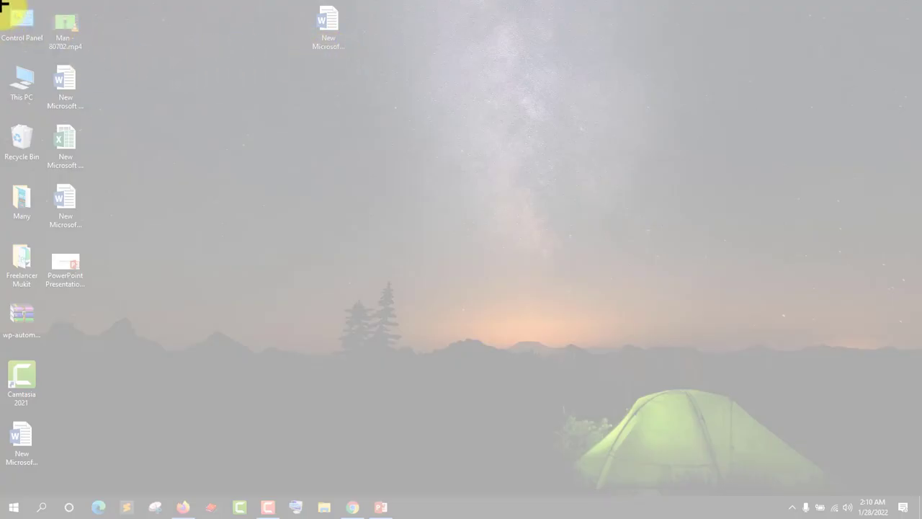
{"action": "mouse_move", "coordinate": [4, 14]}
{"action": "left_mouse_down"}
{"action": "mouse_move", "coordinate": [917, 482]}
{"action": "mouse_move", "coordinate": [911, 504]}
{"action": "left_mouse_up"}
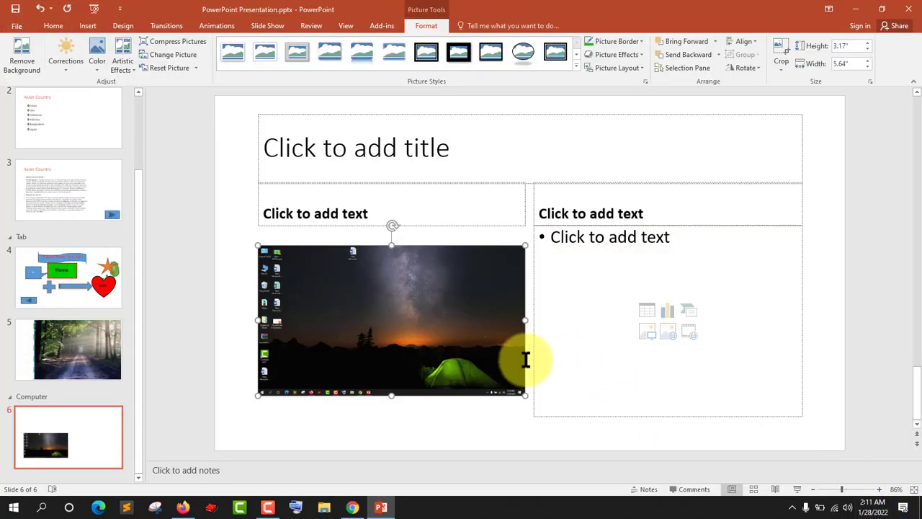
Move the desktop screenshot to the top-left and enlarge it to 6.6" by 11.74".
{"action": "mouse_move", "coordinate": [423, 350]}
{"action": "left_mouse_down"}
{"action": "mouse_move", "coordinate": [487, 271]}
{"action": "mouse_move", "coordinate": [420, 205]}
{"action": "left_mouse_up"}
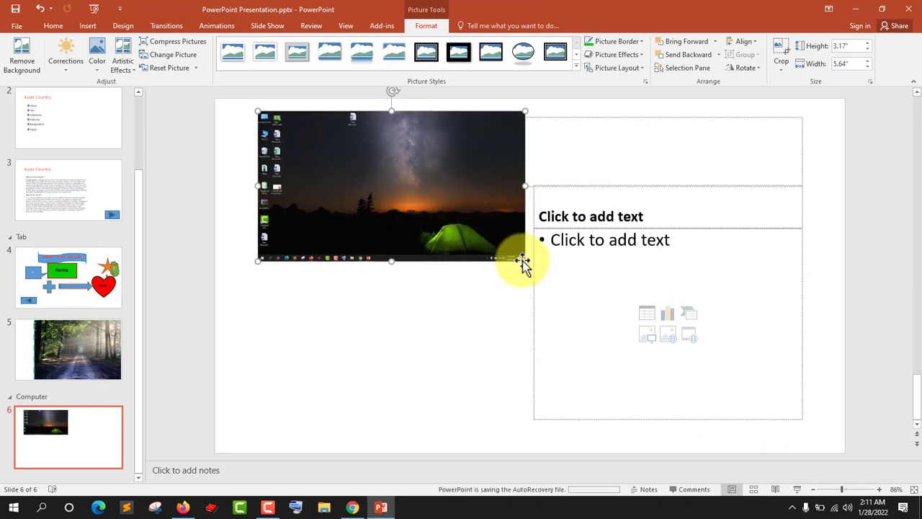
{"action": "mouse_move", "coordinate": [525, 259]}
{"action": "left_mouse_down"}
{"action": "mouse_move", "coordinate": [726, 409]}
{"action": "mouse_move", "coordinate": [724, 422]}
{"action": "left_mouse_up"}
{"action": "left_click", "coordinate": [423, 276]}
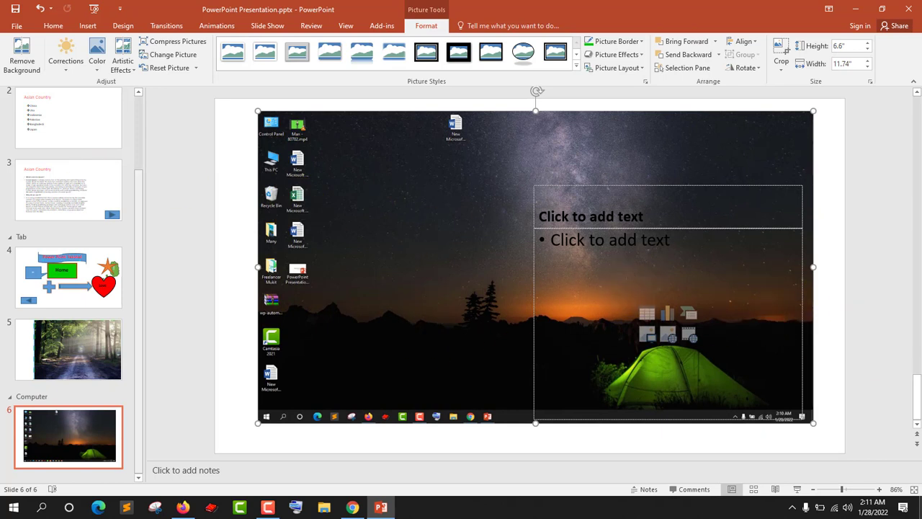
Give the screenshot a simple frame picture style, then return to slide 5.
{"action": "left_click", "coordinate": [355, 46]}
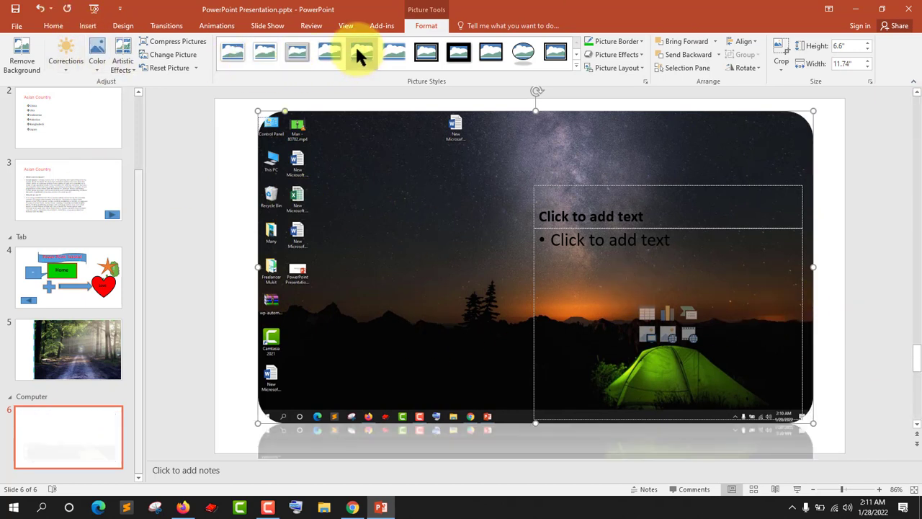
{"action": "left_click", "coordinate": [229, 58]}
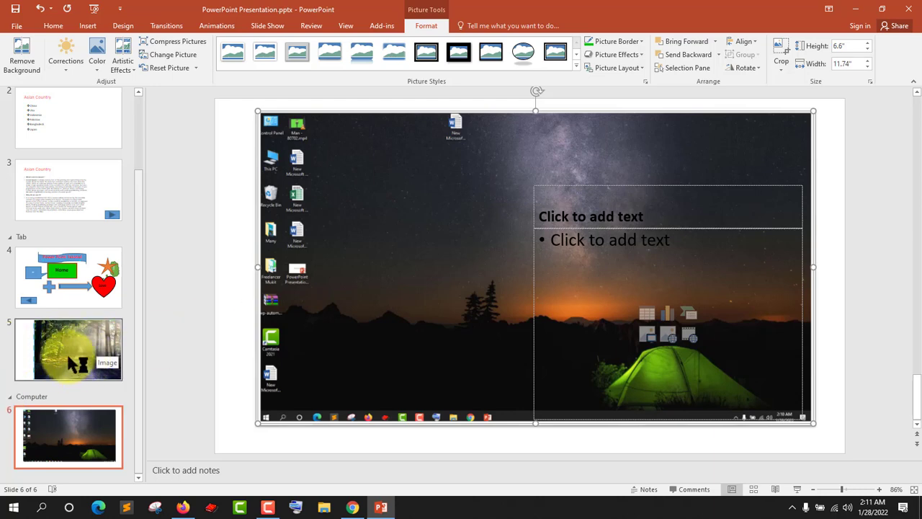
{"action": "left_click", "coordinate": [100, 357]}
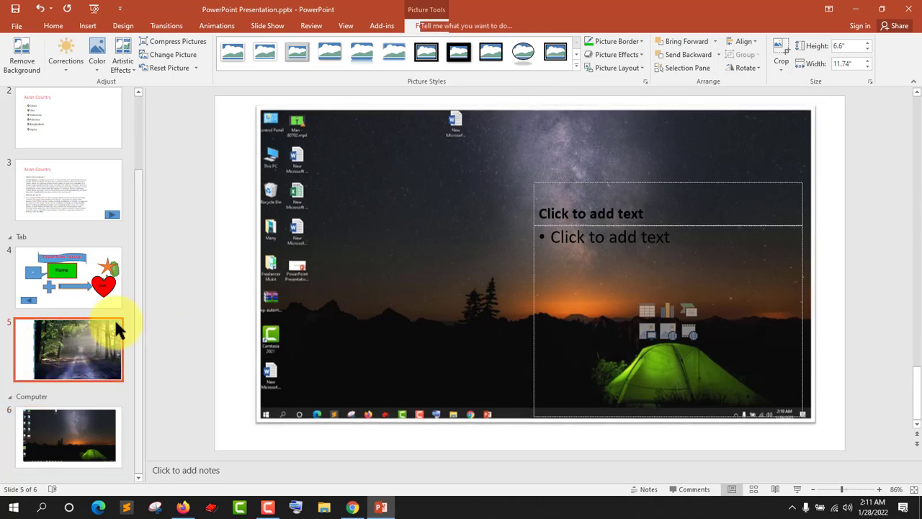
Remove the two picture slides 5 and 6, leaving a four-slide presentation.
{"action": "left_click", "coordinate": [90, 26]}
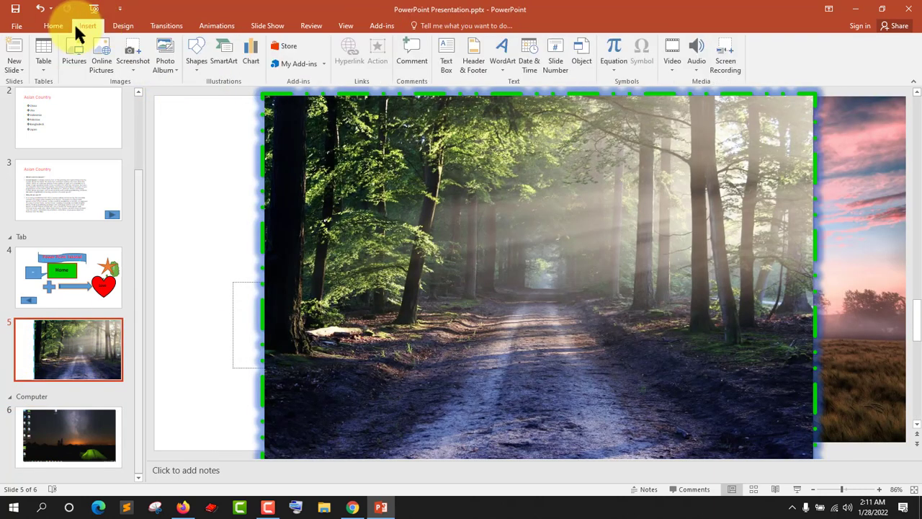
{"action": "left_click", "coordinate": [170, 70]}
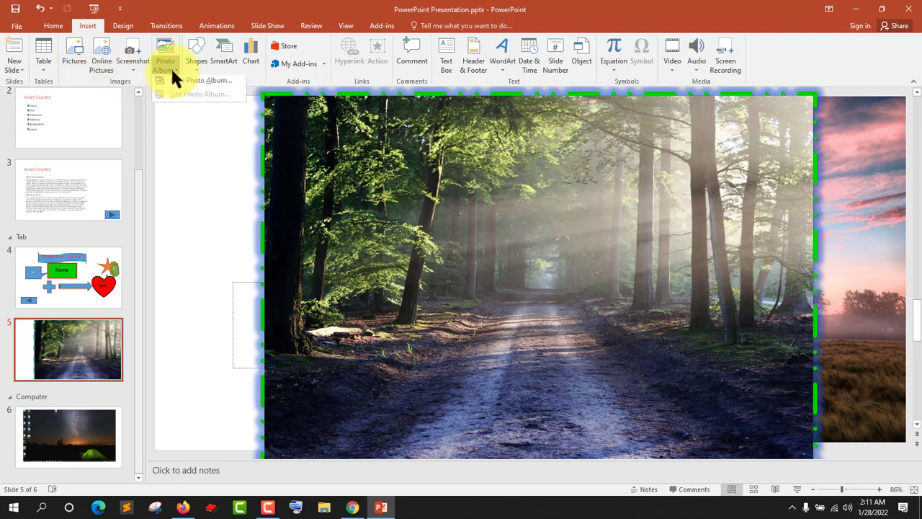
{"action": "left_click", "coordinate": [199, 371]}
{"action": "scroll", "coordinate": [195, 382], "scroll_direction": "down", "scroll_amount": 2}
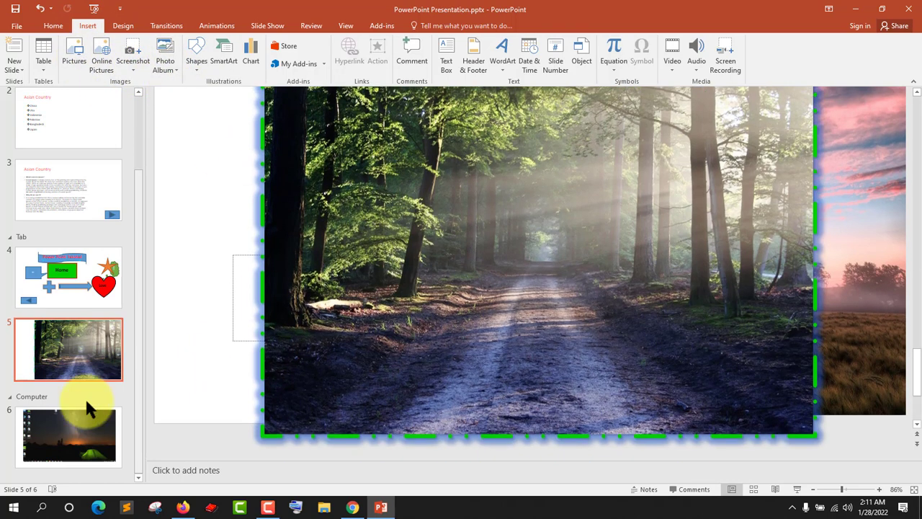
{"action": "left_click", "coordinate": [49, 433]}
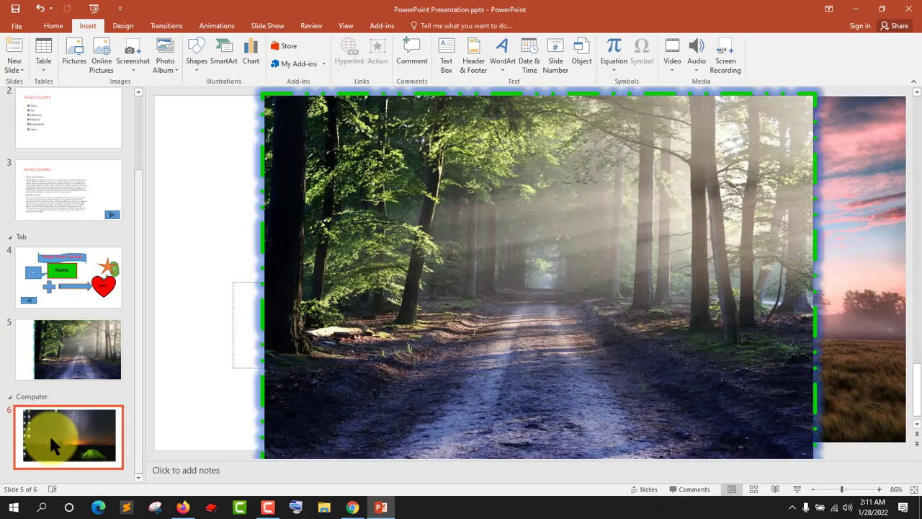
{"action": "key", "text": "ctrl+z"}
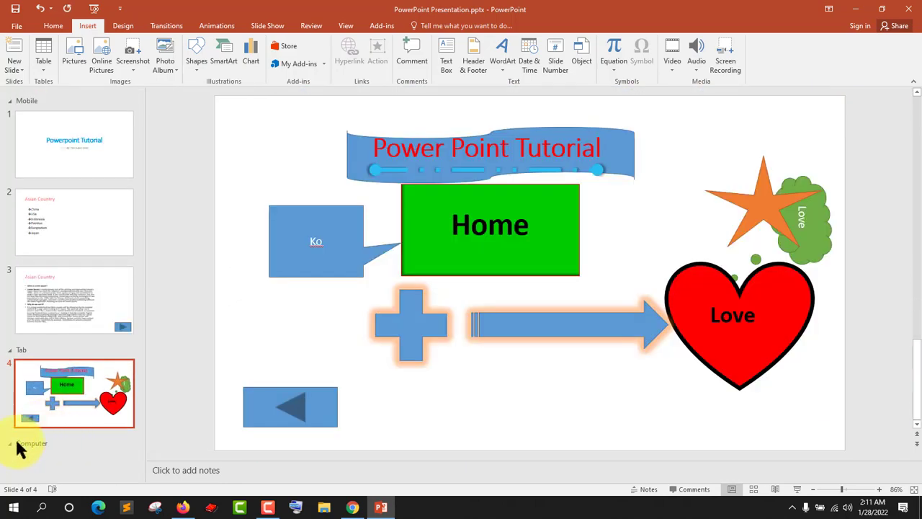
Add a new Title Slide as slide 5.
{"action": "left_click", "coordinate": [19, 64]}
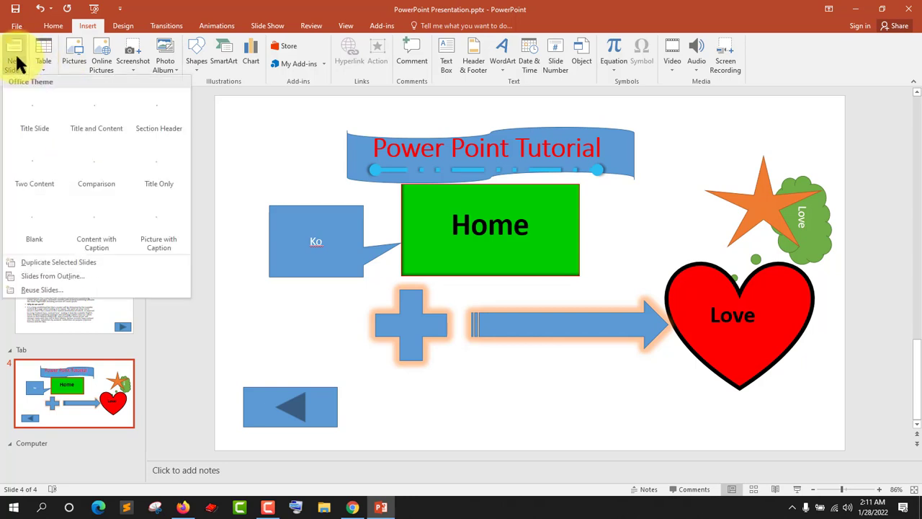
{"action": "left_click", "coordinate": [18, 122]}
{"action": "left_click", "coordinate": [64, 439]}
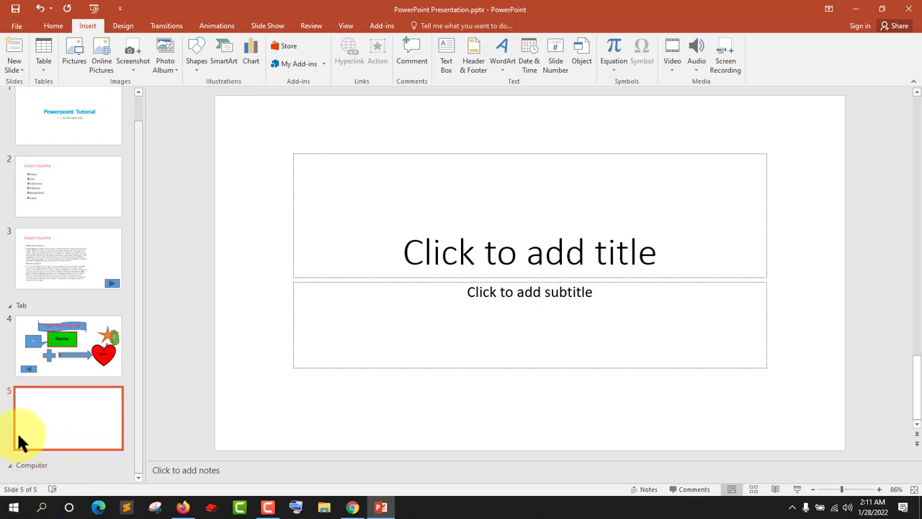
Start a New Photo Album with the avenue photo plus the eight photos field through road.
{"action": "left_click", "coordinate": [164, 67]}
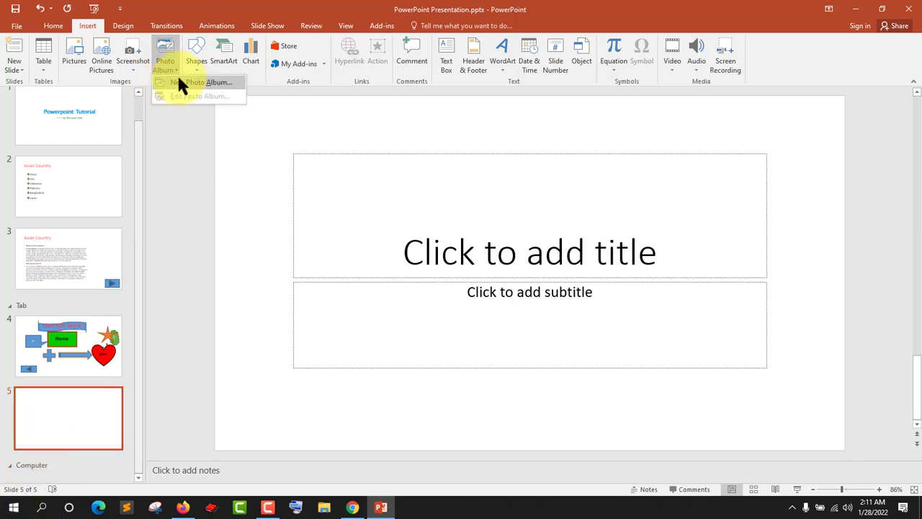
{"action": "left_click", "coordinate": [184, 83]}
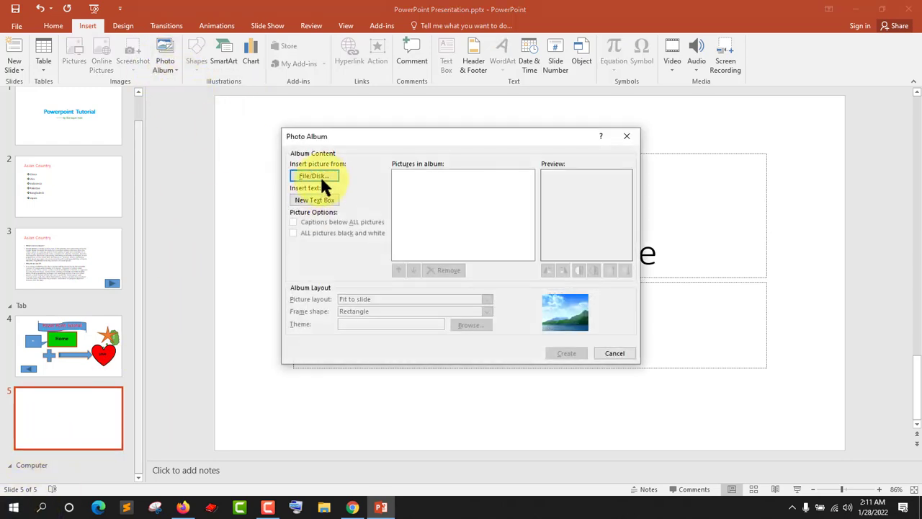
{"action": "left_click", "coordinate": [321, 179]}
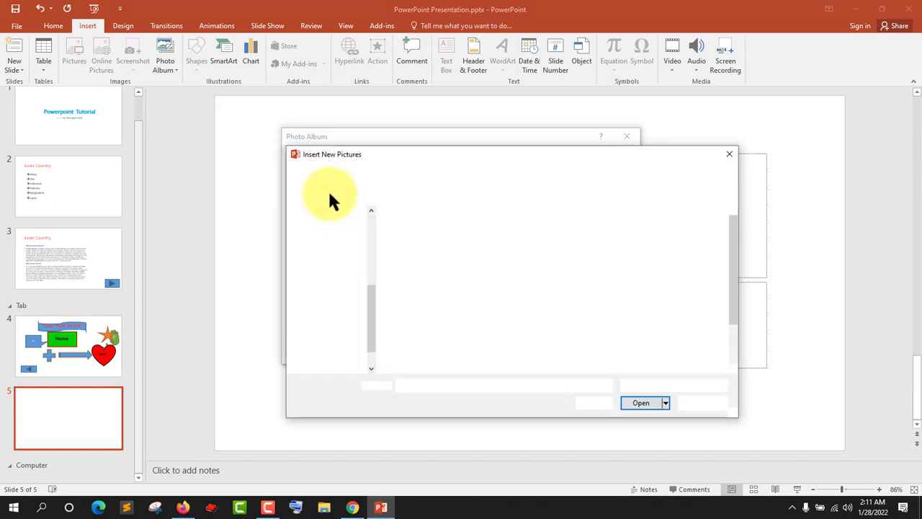
{"action": "left_click", "coordinate": [422, 268]}
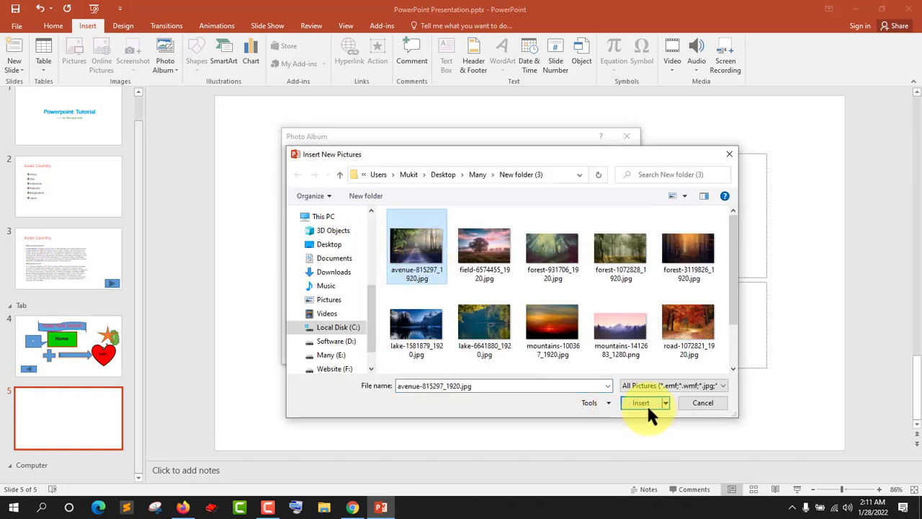
{"action": "left_click", "coordinate": [641, 403]}
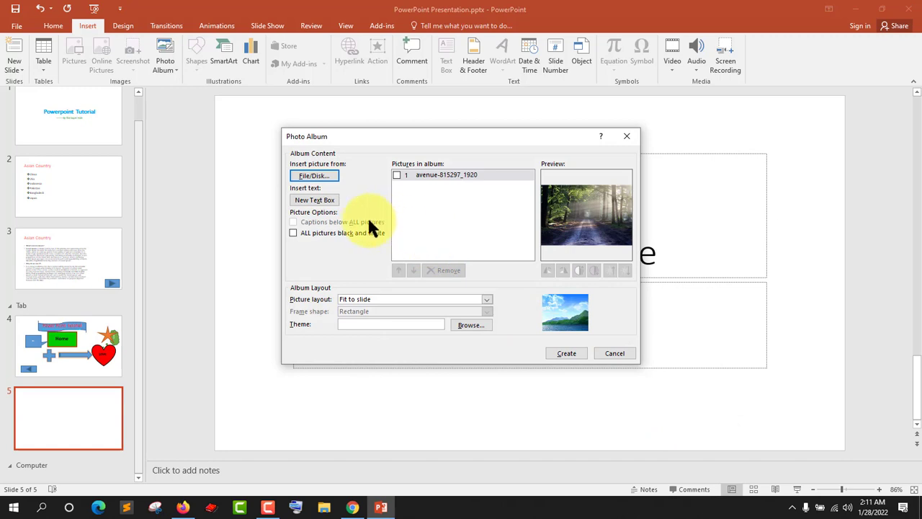
{"action": "left_click", "coordinate": [317, 176]}
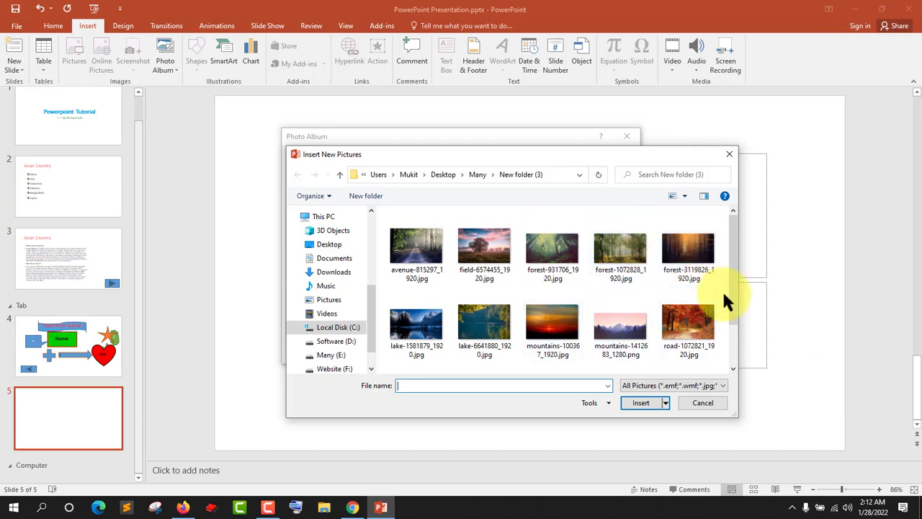
{"action": "left_click_drag", "start_coordinate": [718, 284], "coordinate": [461, 350]}
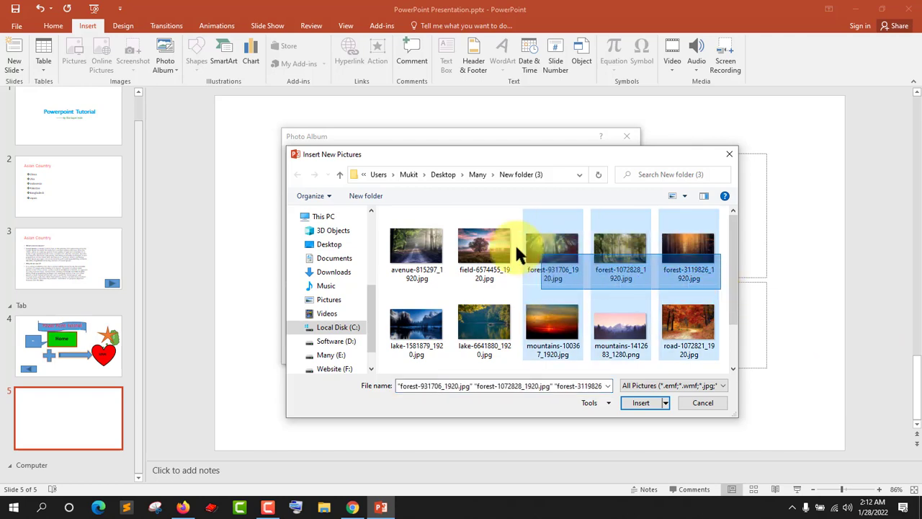
{"action": "left_click", "coordinate": [636, 402]}
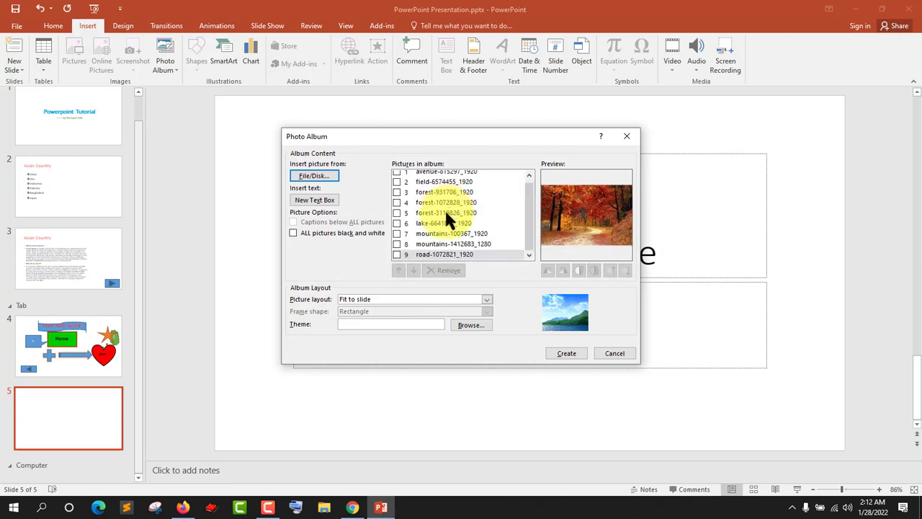
Preview the album photos and move the avenue photo down to position 5.
{"action": "left_click", "coordinate": [432, 202]}
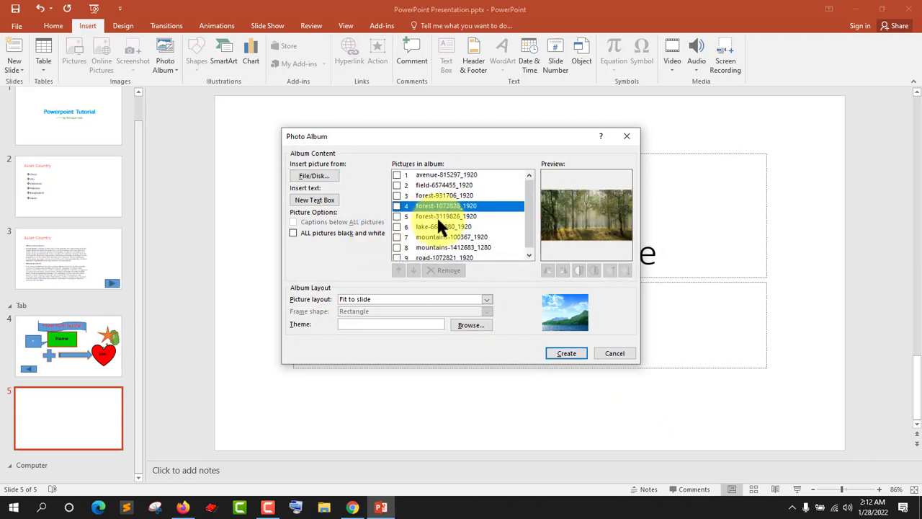
{"action": "left_click", "coordinate": [425, 196]}
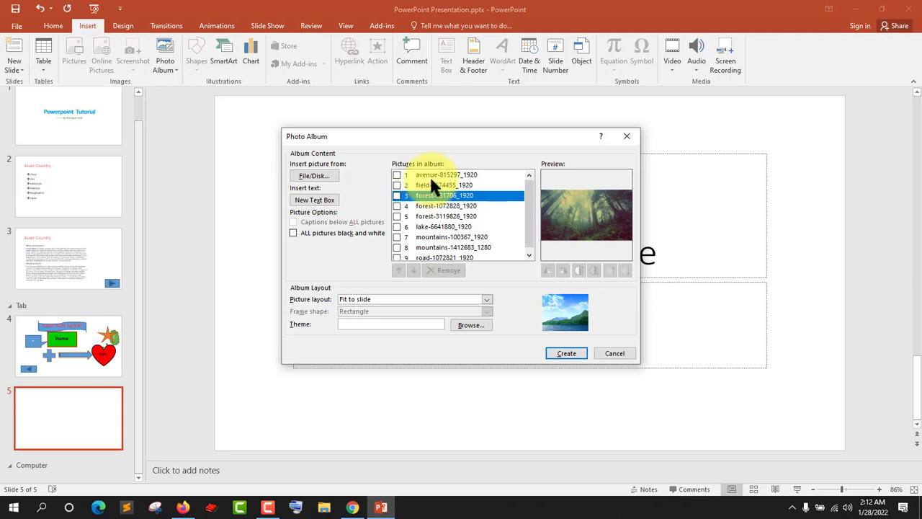
{"action": "left_click", "coordinate": [413, 175]}
{"action": "left_click", "coordinate": [397, 174]}
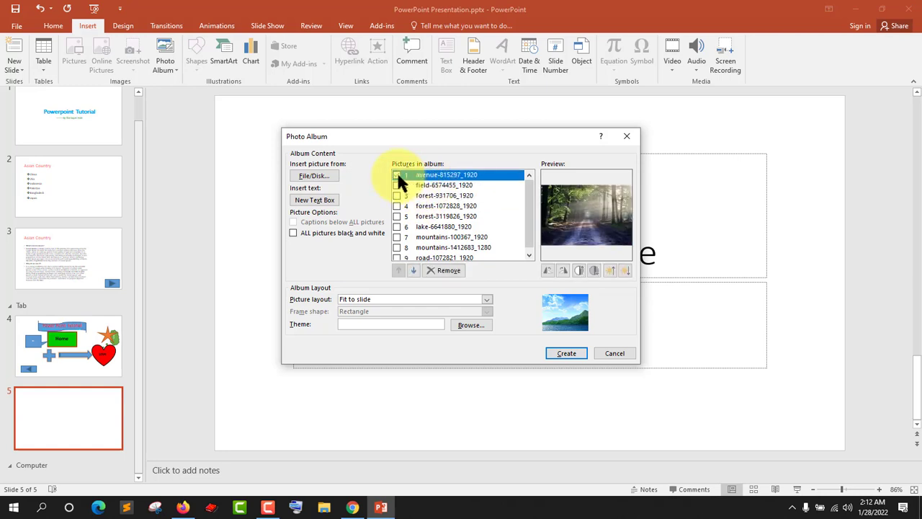
{"action": "left_click", "coordinate": [413, 271]}
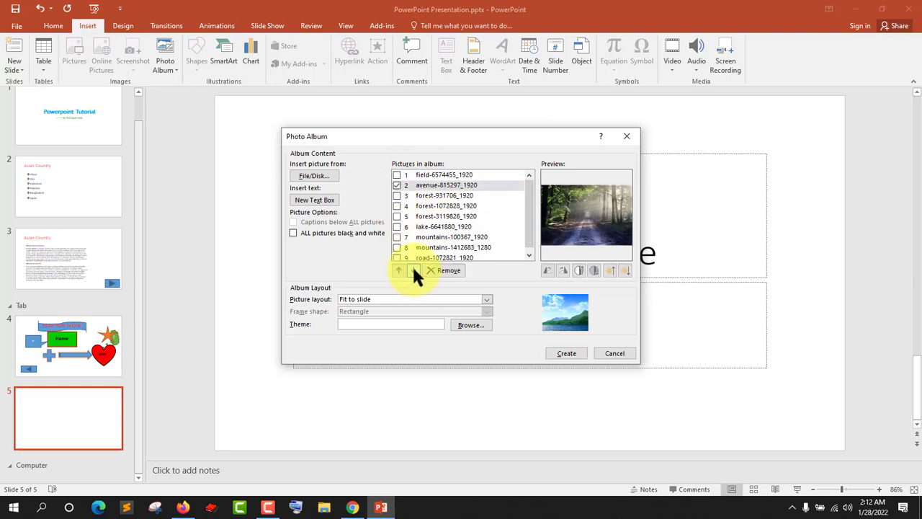
{"action": "left_click", "coordinate": [414, 270]}
{"action": "left_click", "coordinate": [413, 270]}
{"action": "left_click", "coordinate": [413, 270]}
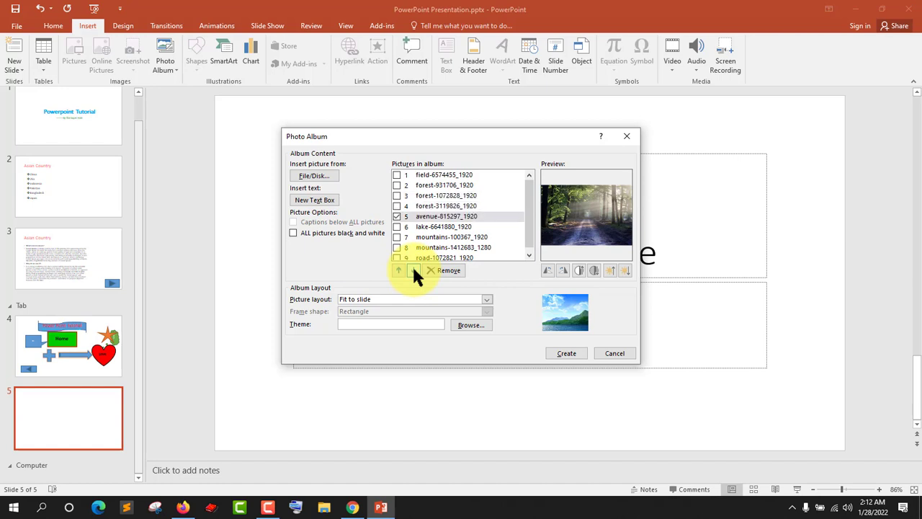
Reorder the mountains-100367_1920 photo, moving it up five places then down three.
{"action": "left_click", "coordinate": [396, 237]}
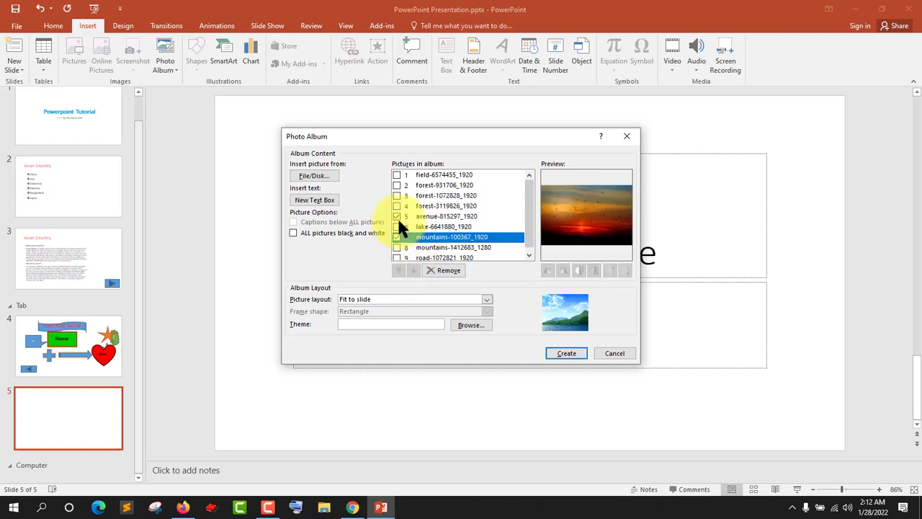
{"action": "left_click", "coordinate": [397, 216]}
{"action": "left_click", "coordinate": [399, 270]}
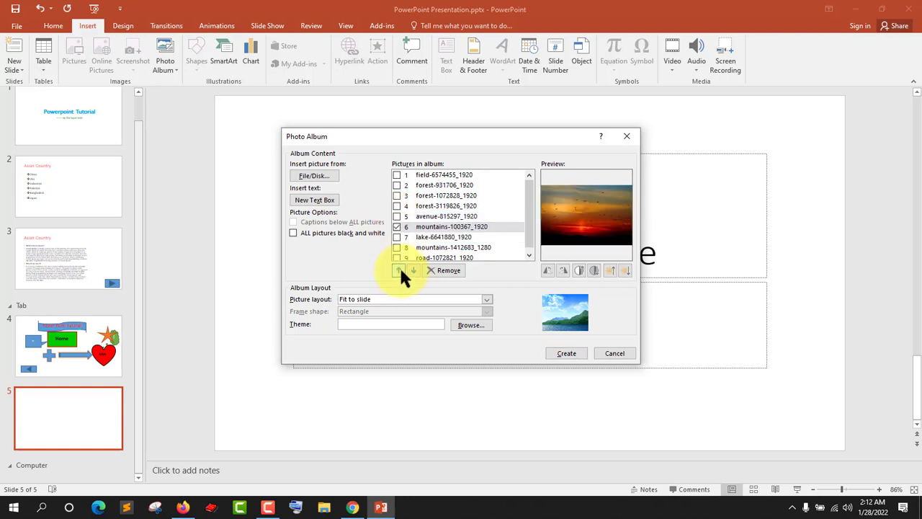
{"action": "left_click", "coordinate": [399, 270]}
{"action": "left_click", "coordinate": [399, 271]}
{"action": "left_click", "coordinate": [399, 270]}
{"action": "left_click", "coordinate": [400, 270]}
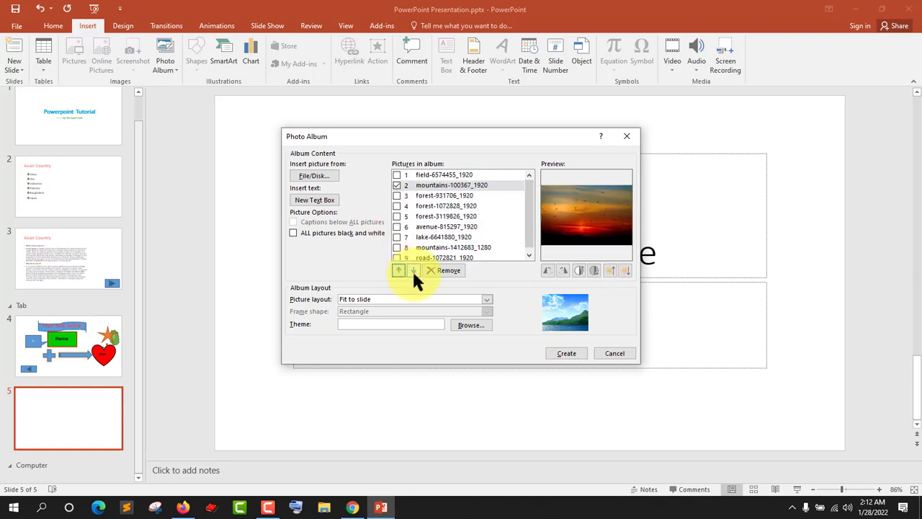
{"action": "left_click", "coordinate": [413, 270]}
{"action": "left_click", "coordinate": [413, 270]}
{"action": "left_click", "coordinate": [413, 271]}
{"action": "left_click", "coordinate": [413, 271]}
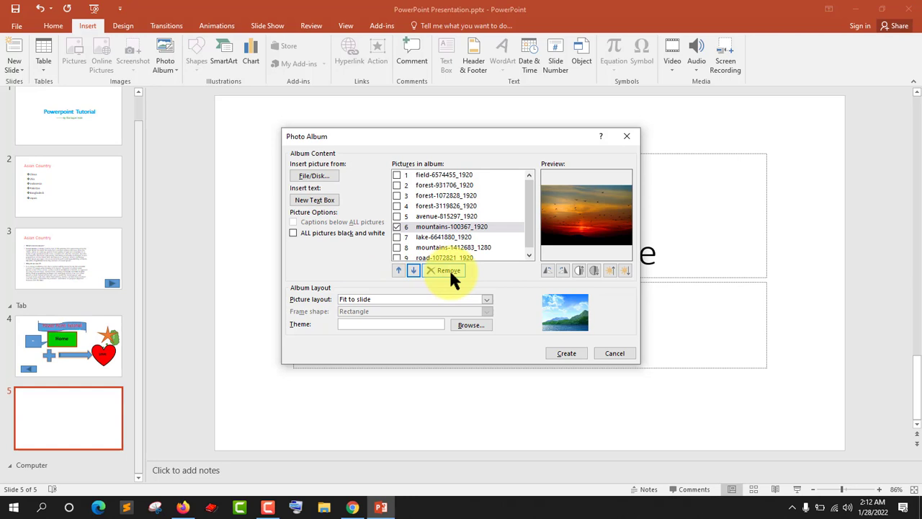
Uncheck the mountains and lake-6641880_1920 pictures in the album list.
{"action": "left_click", "coordinate": [397, 236]}
{"action": "left_click", "coordinate": [396, 245]}
{"action": "left_click", "coordinate": [396, 236]}
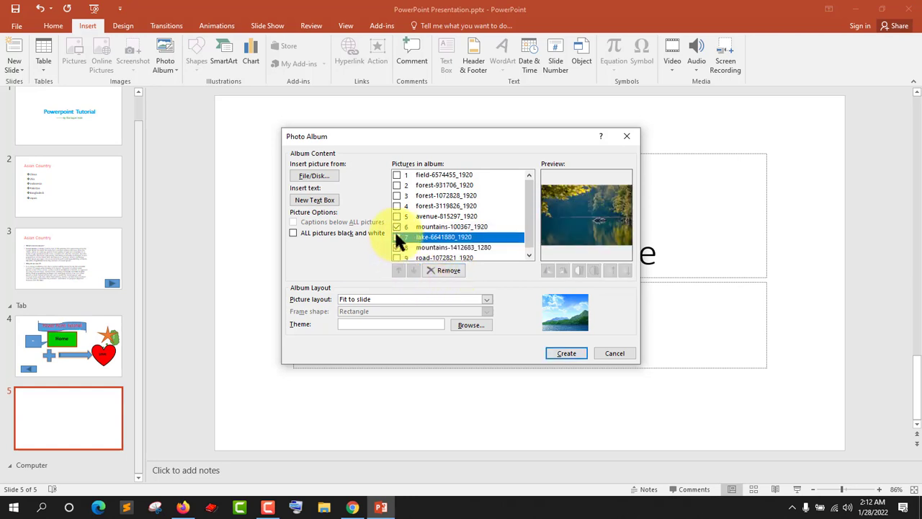
{"action": "left_click", "coordinate": [395, 227]}
{"action": "left_click", "coordinate": [396, 238]}
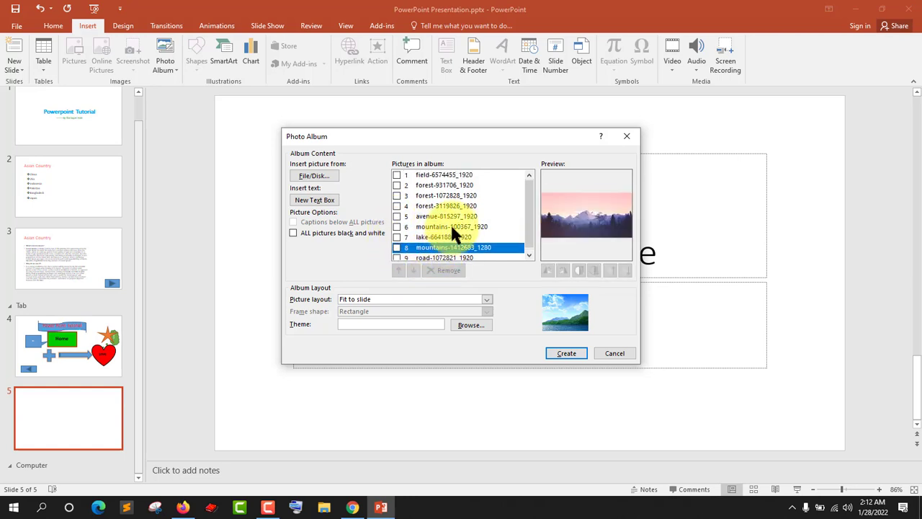
Keep the Fit to slide picture layout and create the photo album.
{"action": "left_click", "coordinate": [401, 298]}
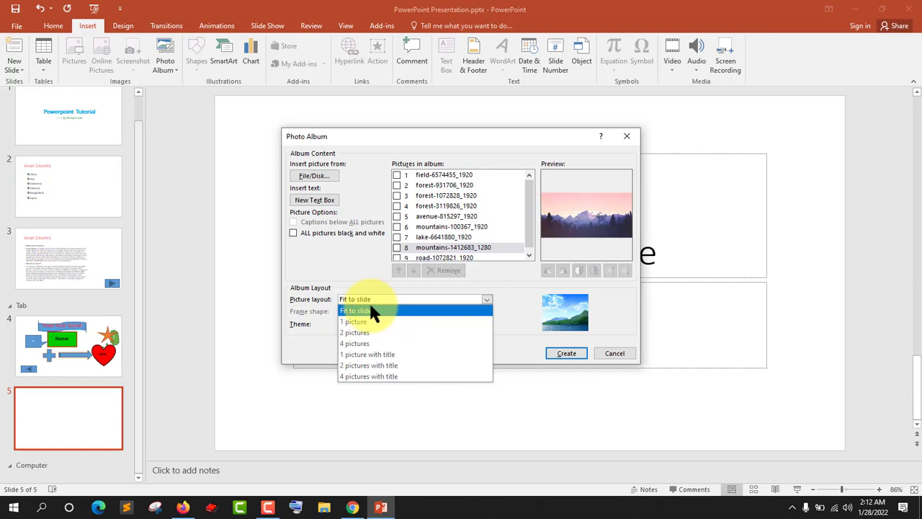
{"action": "left_click", "coordinate": [382, 311]}
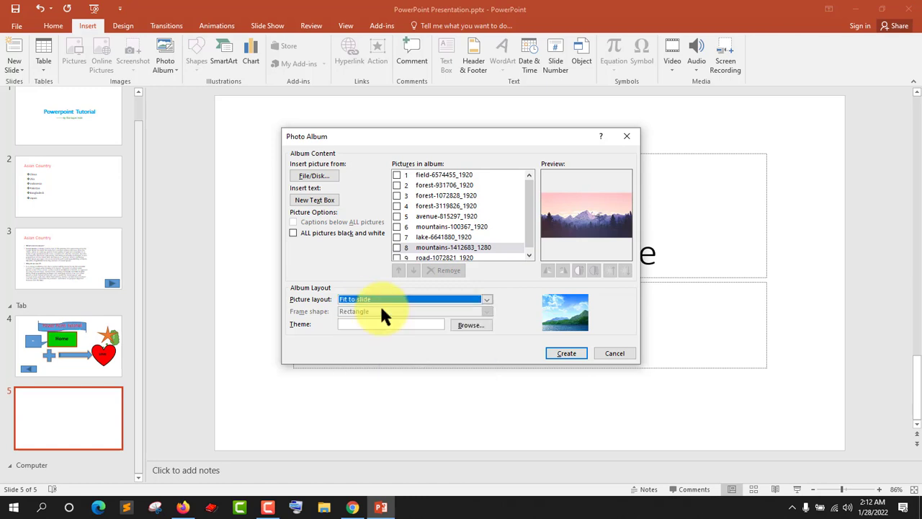
{"action": "left_click", "coordinate": [568, 353]}
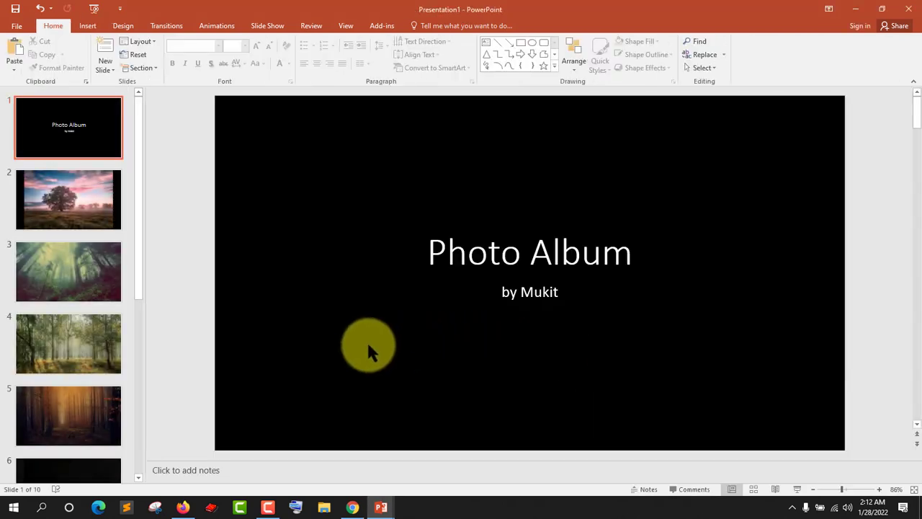
Scroll through the new album's slides and stop on slide 2's sunset tree photo.
{"action": "scroll", "coordinate": [548, 307], "scroll_direction": "down", "scroll_amount": 1}
{"action": "scroll", "coordinate": [505, 306], "scroll_direction": "down", "scroll_amount": 1}
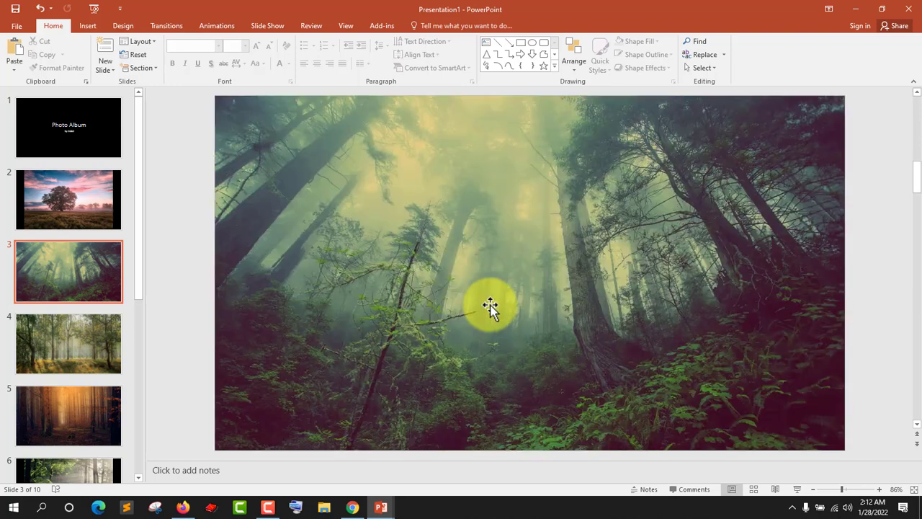
{"action": "scroll", "coordinate": [366, 308], "scroll_direction": "up", "scroll_amount": 1}
{"action": "scroll", "coordinate": [367, 307], "scroll_direction": "down", "scroll_amount": 1}
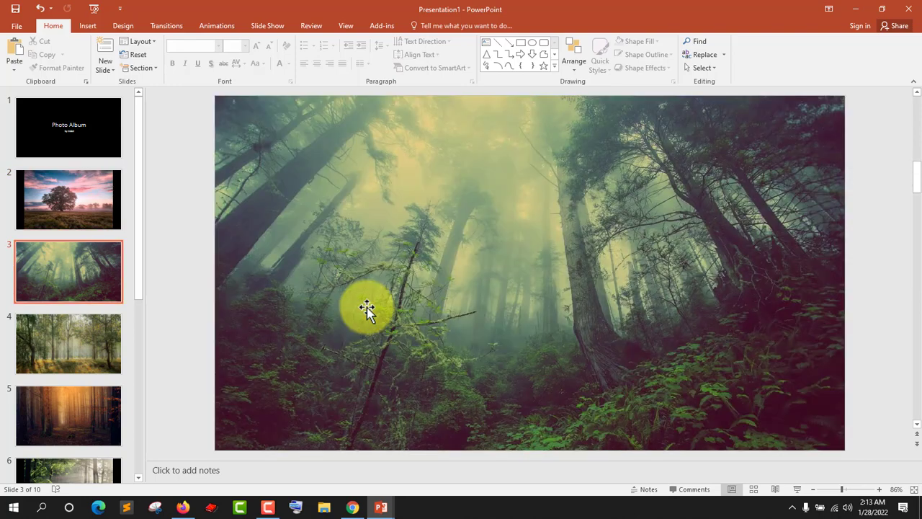
{"action": "scroll", "coordinate": [367, 308], "scroll_direction": "up", "scroll_amount": 1}
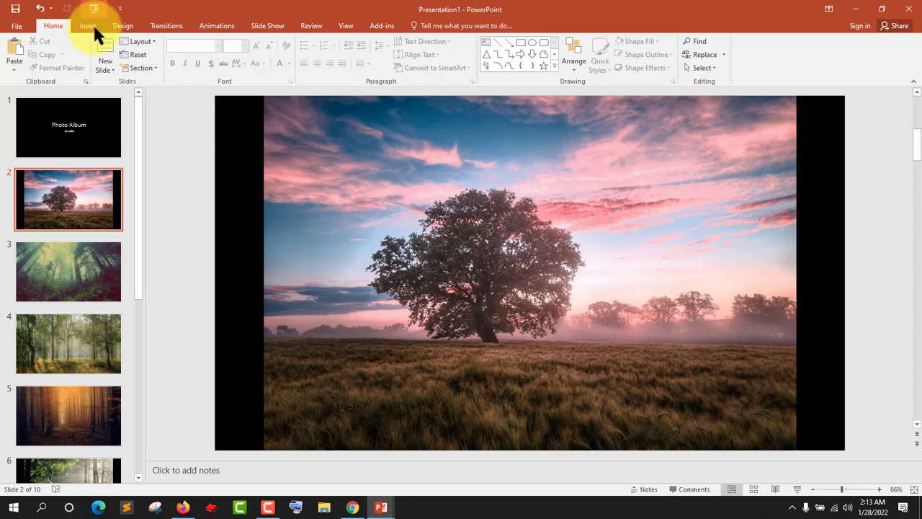
{"action": "key", "text": "F5"}
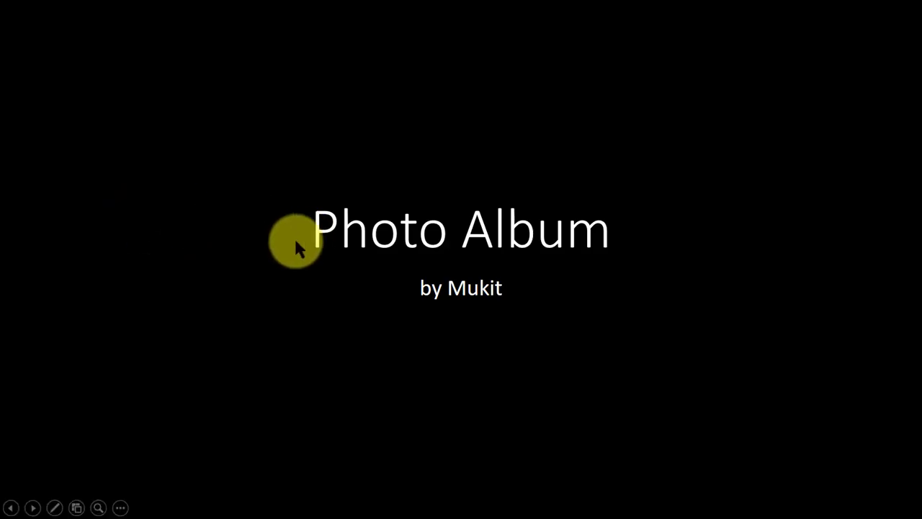
{"action": "left_click", "coordinate": [296, 243]}
{"action": "left_click", "coordinate": [296, 244]}
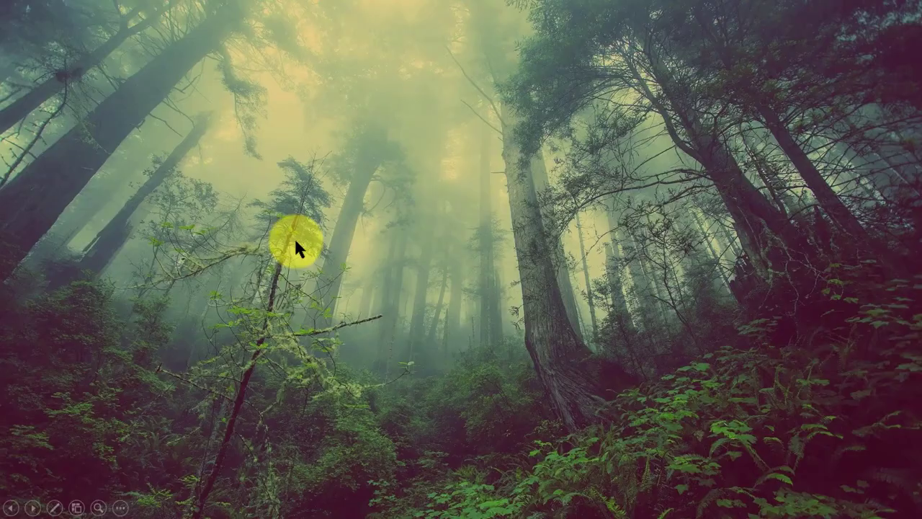
{"action": "left_click", "coordinate": [296, 243]}
{"action": "left_click", "coordinate": [296, 243]}
{"action": "left_click", "coordinate": [296, 244]}
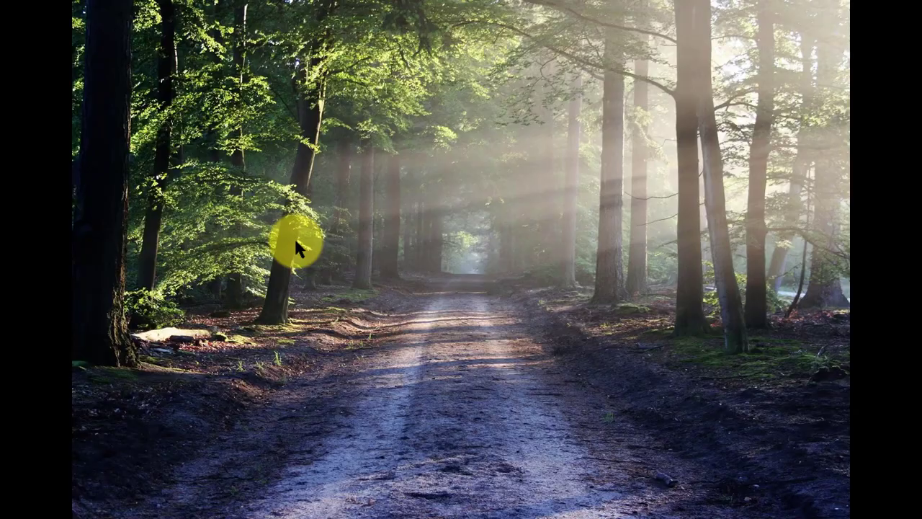
{"action": "left_click", "coordinate": [296, 244]}
{"action": "left_click", "coordinate": [296, 243]}
{"action": "left_click", "coordinate": [296, 244]}
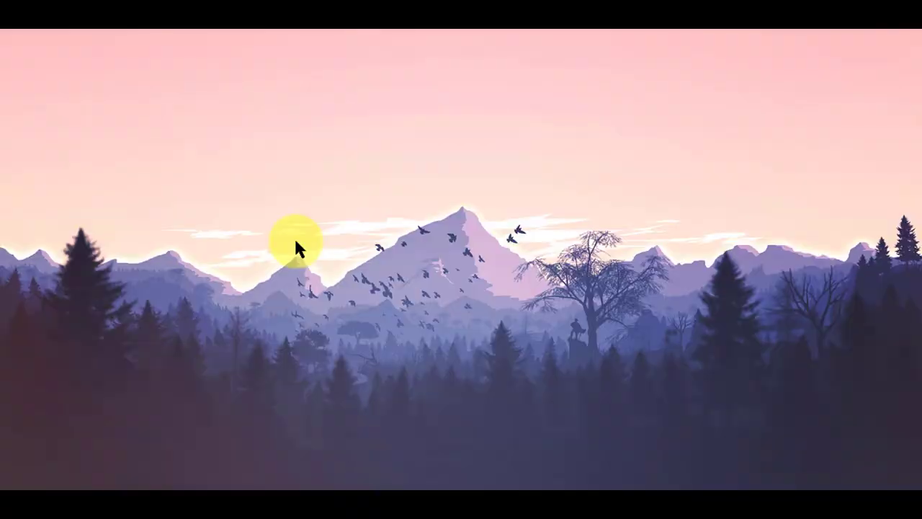
{"action": "left_click", "coordinate": [296, 244]}
{"action": "left_click", "coordinate": [296, 245]}
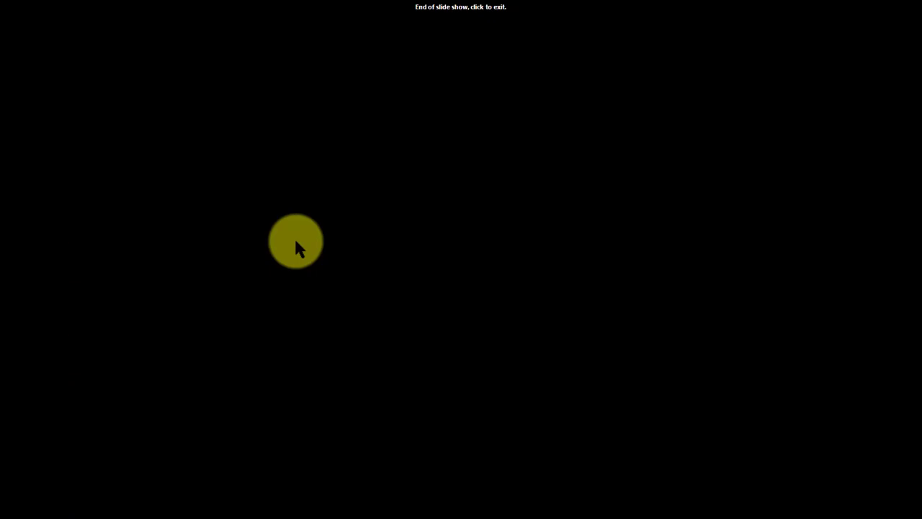
{"action": "left_click", "coordinate": [296, 245]}
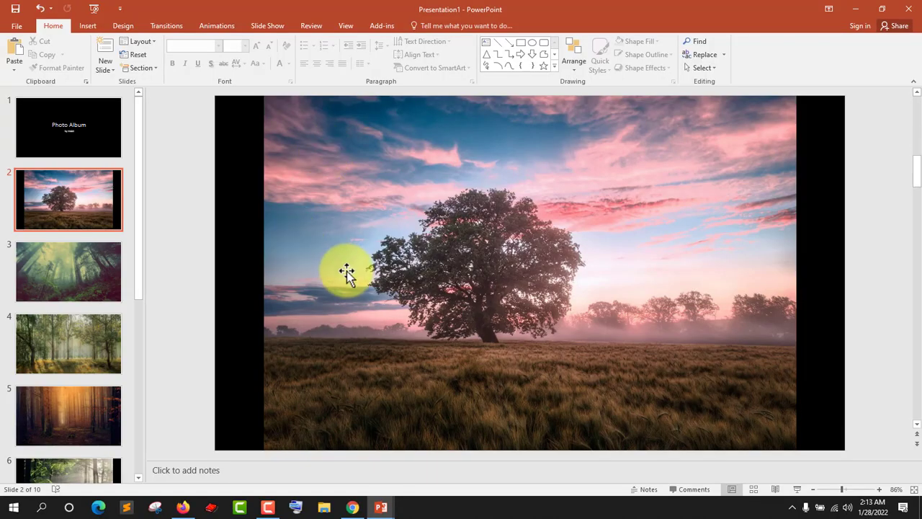
{"action": "scroll", "coordinate": [303, 285], "scroll_direction": "down", "scroll_amount": 2}
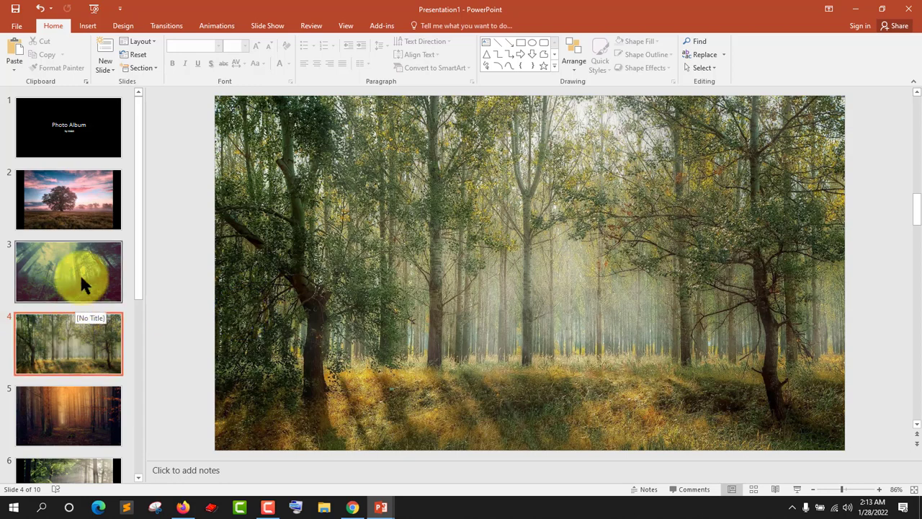
Check slide 3's foggy forest, the title slide, and slide 2's tree photo.
{"action": "left_click", "coordinate": [81, 272]}
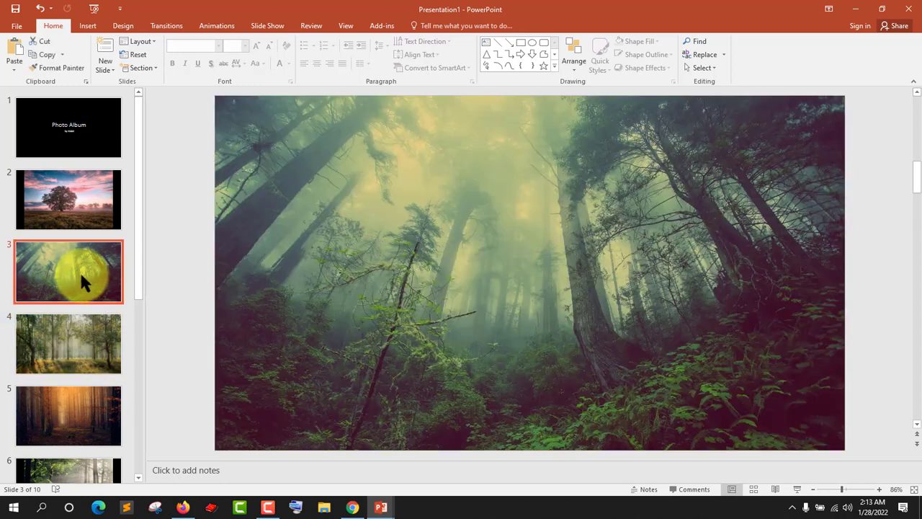
{"action": "left_click", "coordinate": [83, 128]}
{"action": "left_click", "coordinate": [74, 222]}
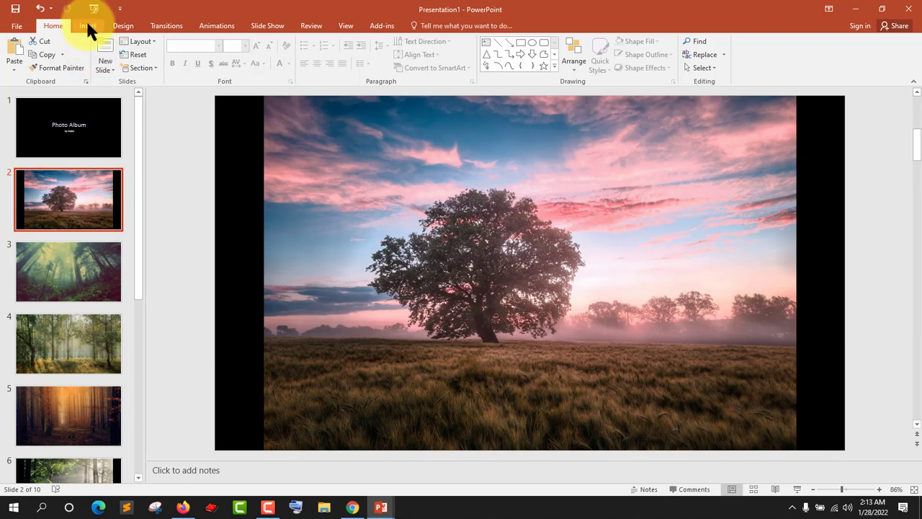
In Edit Photo Album, turn on ALL pictures black and white.
{"action": "left_click", "coordinate": [86, 22]}
{"action": "left_click", "coordinate": [164, 68]}
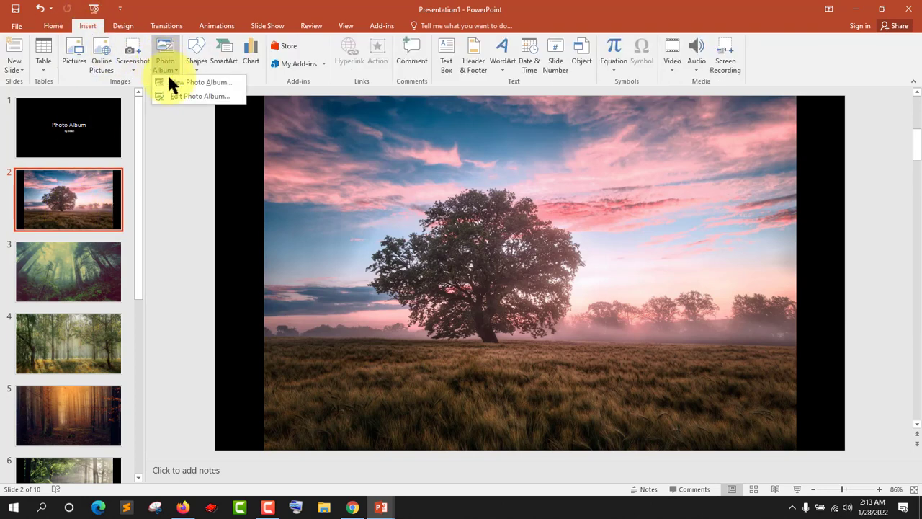
{"action": "left_click", "coordinate": [180, 98]}
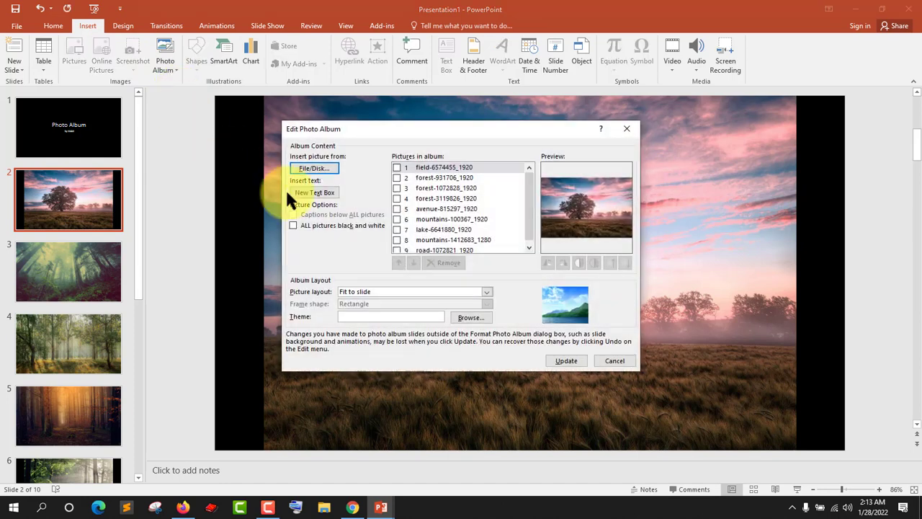
{"action": "scroll", "coordinate": [439, 219], "scroll_direction": "down", "scroll_amount": 1}
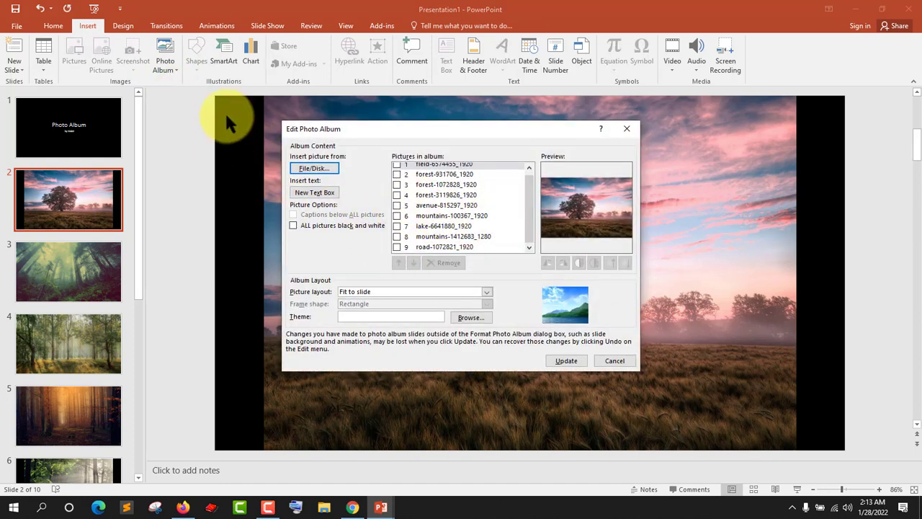
{"action": "left_click", "coordinate": [172, 64]}
{"action": "scroll", "coordinate": [442, 219], "scroll_direction": "up", "scroll_amount": 1}
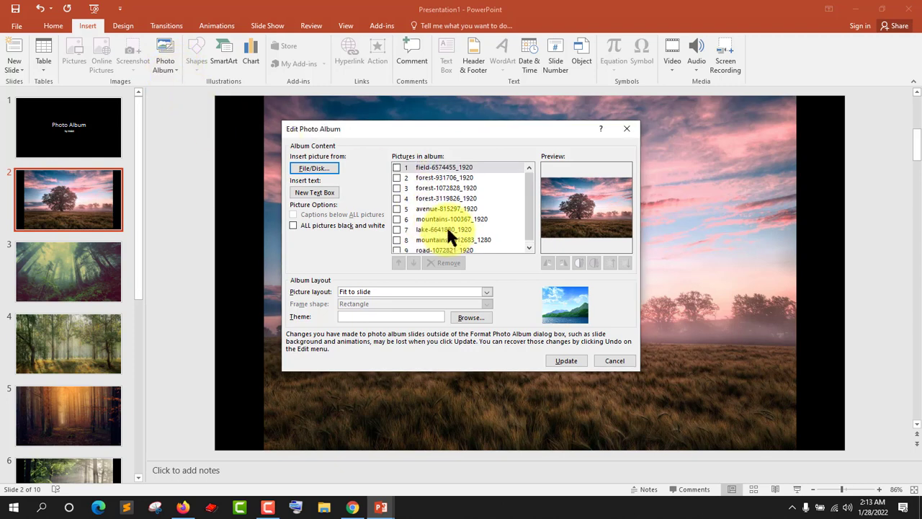
{"action": "scroll", "coordinate": [446, 225], "scroll_direction": "down", "scroll_amount": 1}
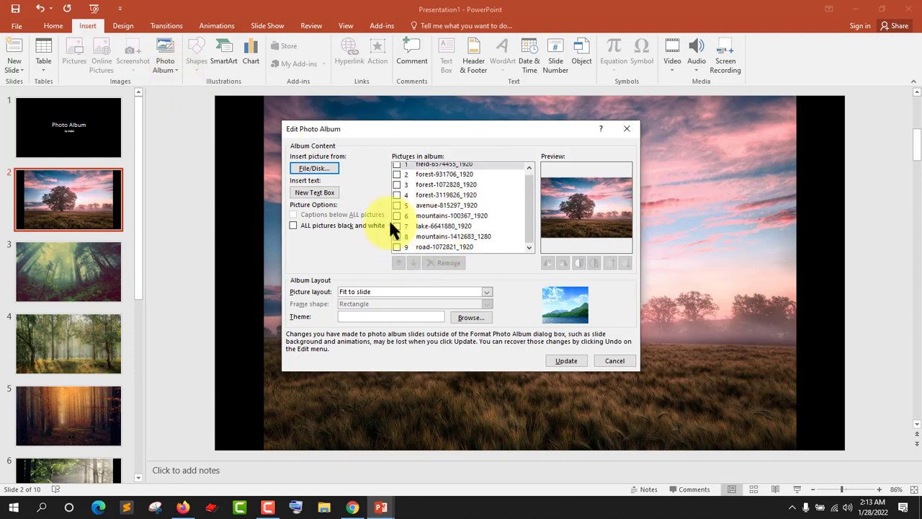
{"action": "left_click", "coordinate": [335, 224]}
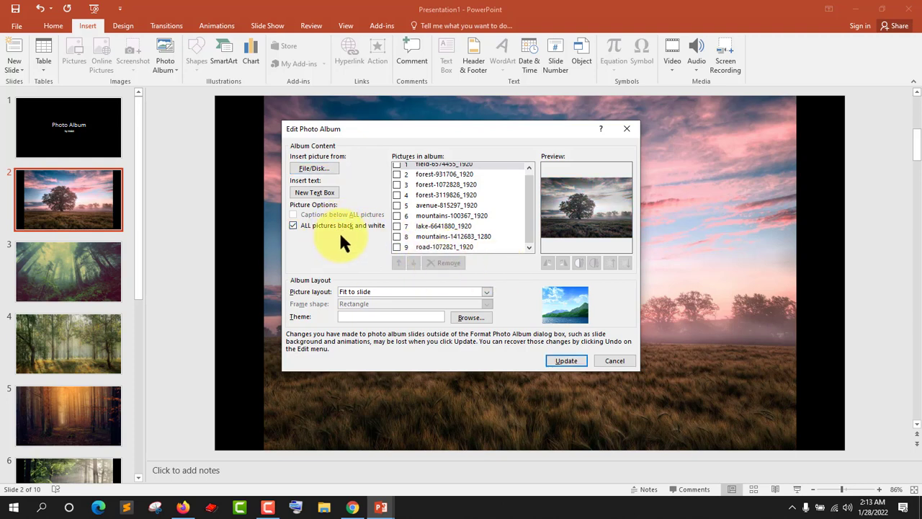
Update the album, then review grayscale slides 4 through 9, ending on the mountain scene.
{"action": "left_click", "coordinate": [557, 360]}
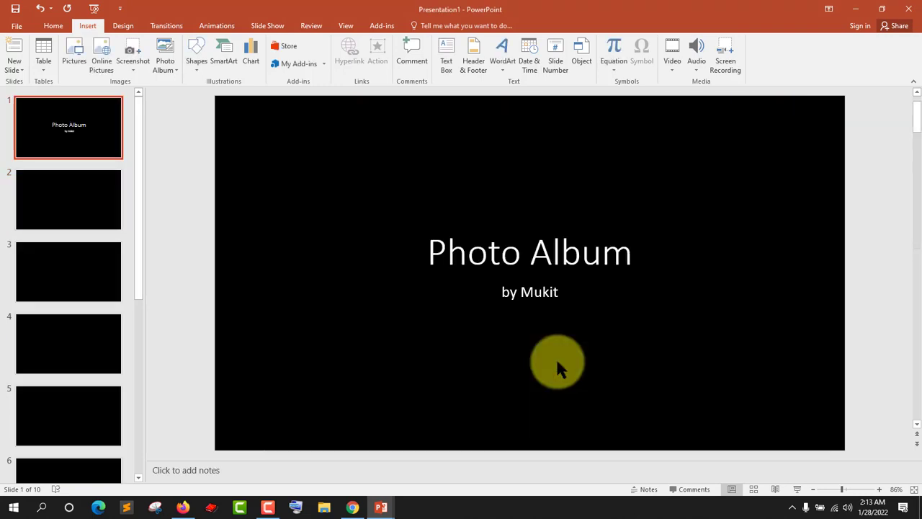
{"action": "left_click", "coordinate": [67, 332]}
{"action": "left_click", "coordinate": [54, 389]}
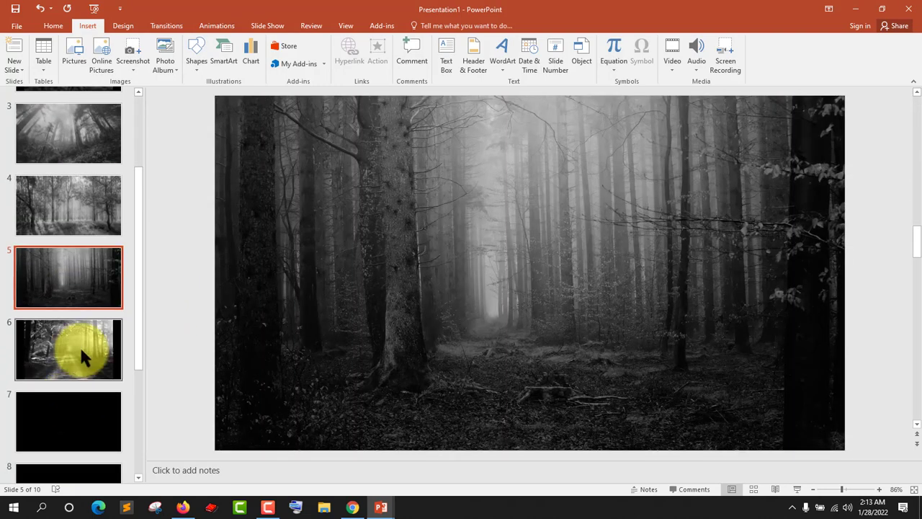
{"action": "left_click", "coordinate": [81, 355]}
{"action": "left_click", "coordinate": [78, 419]}
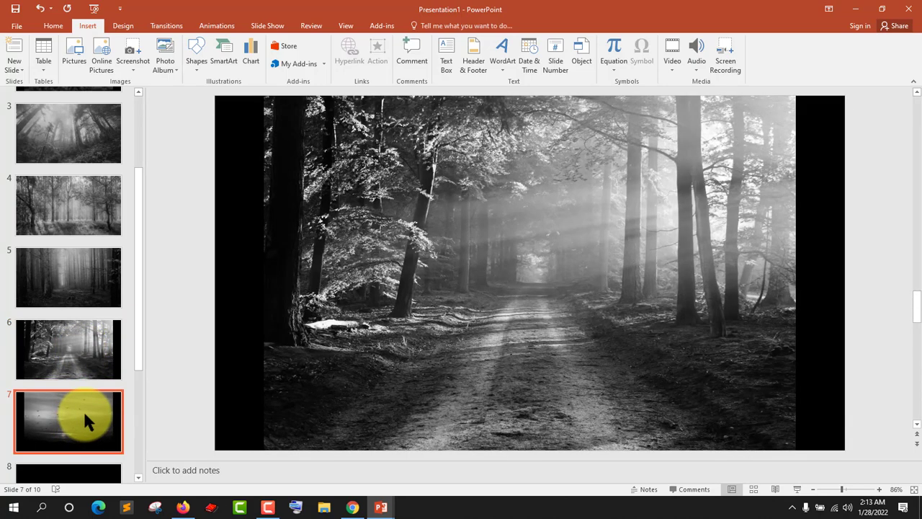
{"action": "scroll", "coordinate": [85, 380], "scroll_direction": "down", "scroll_amount": 2}
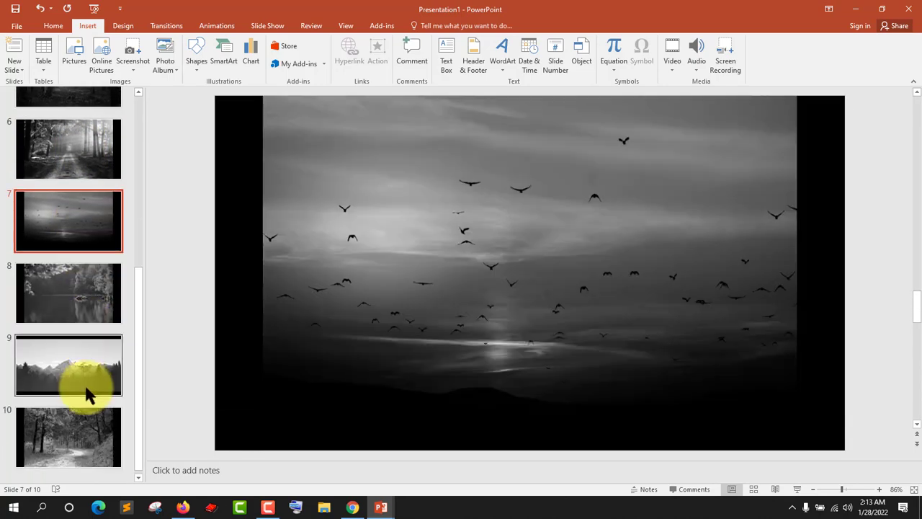
{"action": "left_click", "coordinate": [86, 383]}
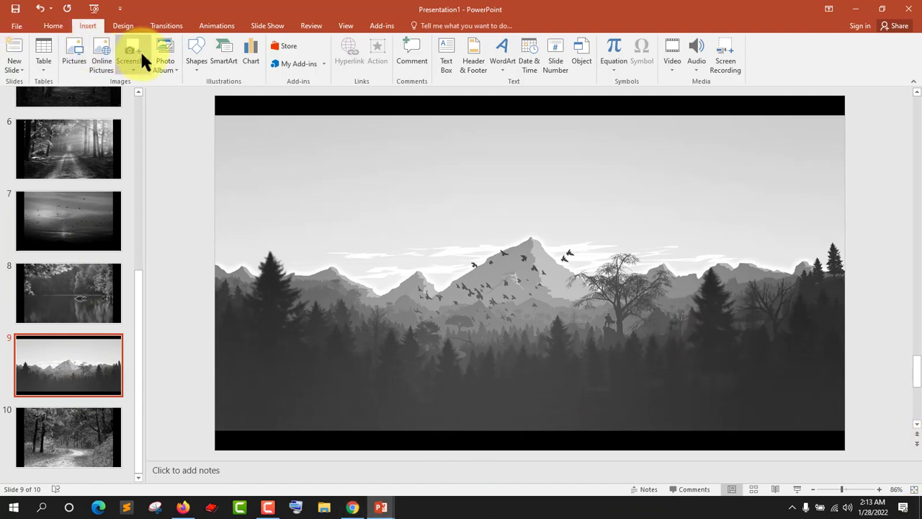
Update the album without black and white to restore colour, then view slide 8's lake photo.
{"action": "left_click", "coordinate": [173, 65]}
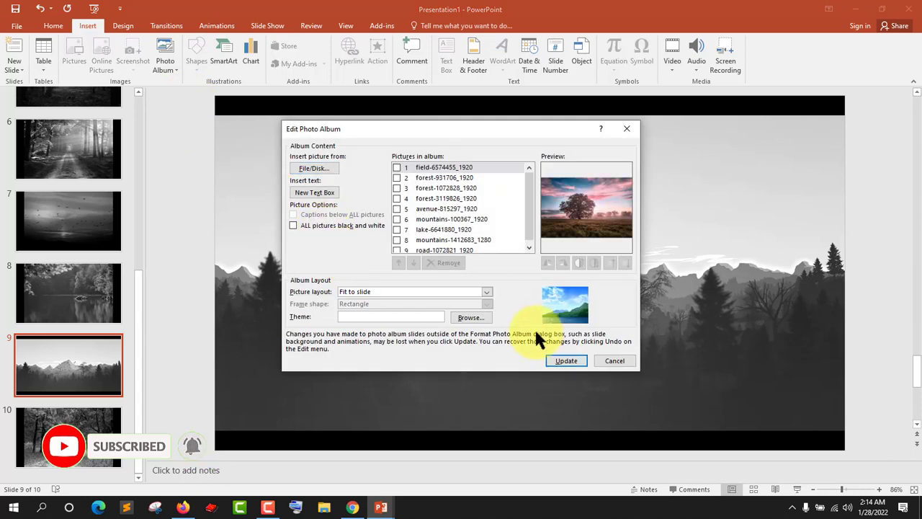
{"action": "left_click", "coordinate": [561, 359]}
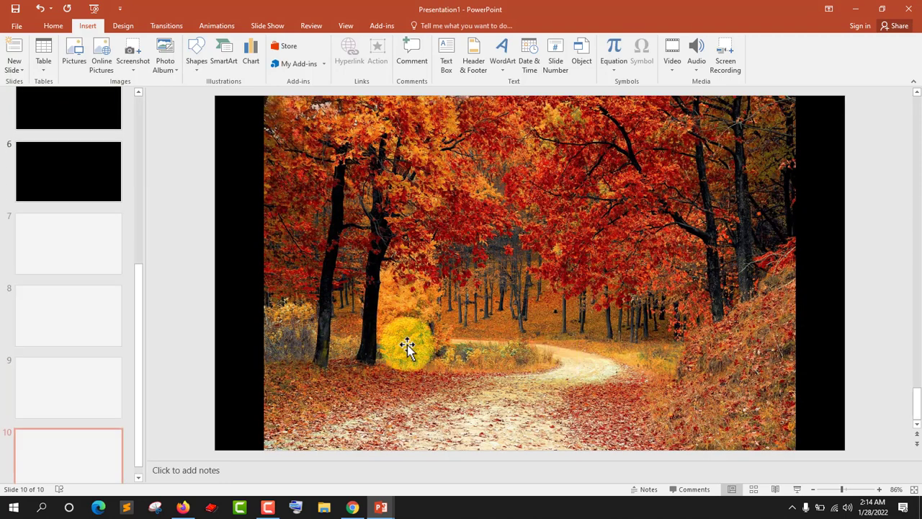
{"action": "left_click", "coordinate": [52, 292]}
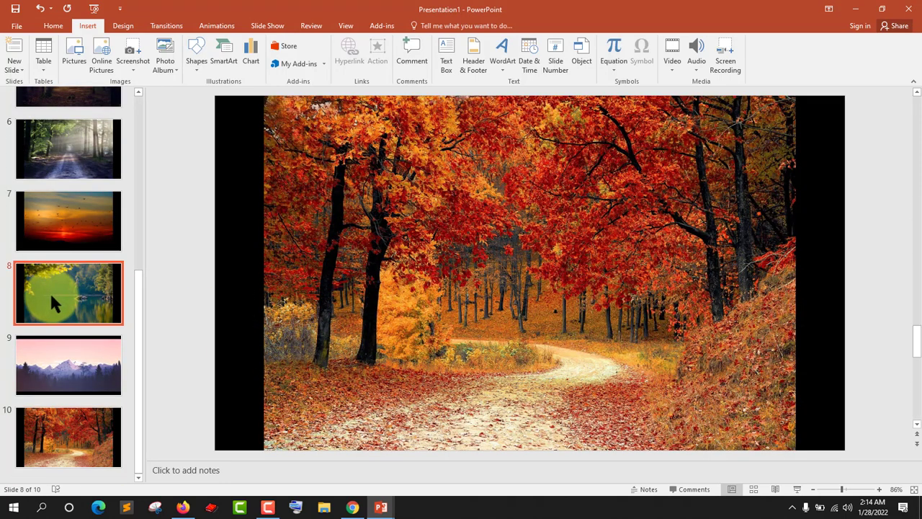